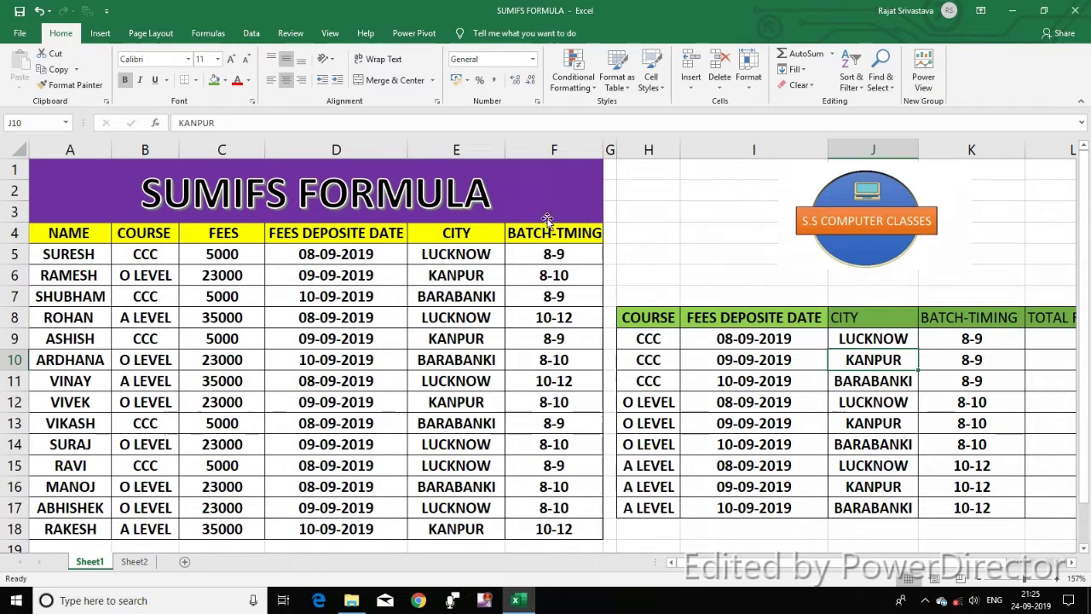
- Shift the sheet right to bring the TOTAL FEES column into view and select cell L9
{"action": "left_click", "coordinate": [593, 221]}
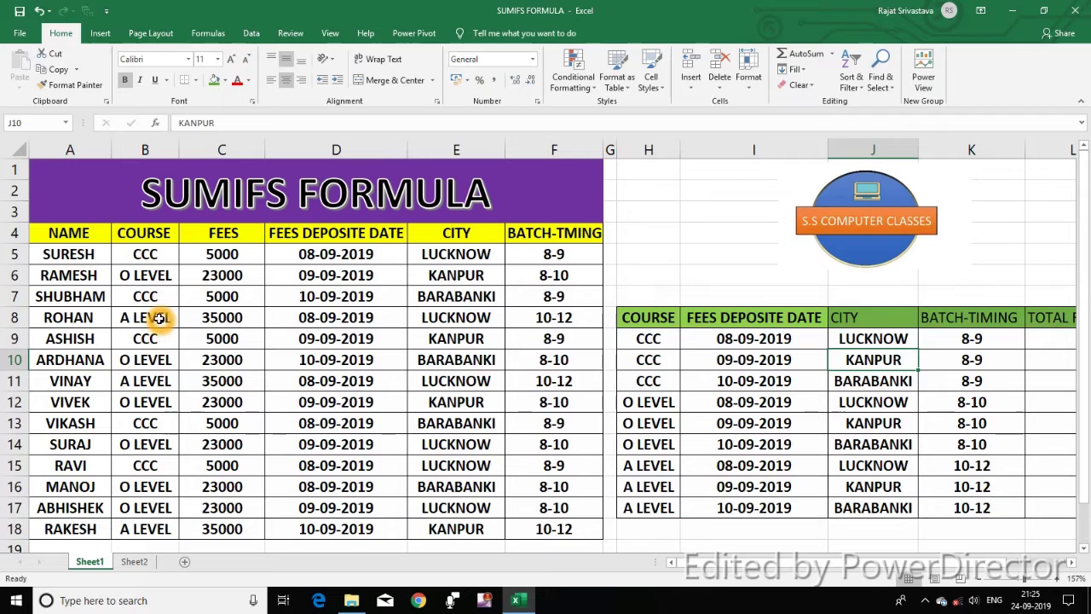
{"action": "left_click", "coordinate": [220, 250]}
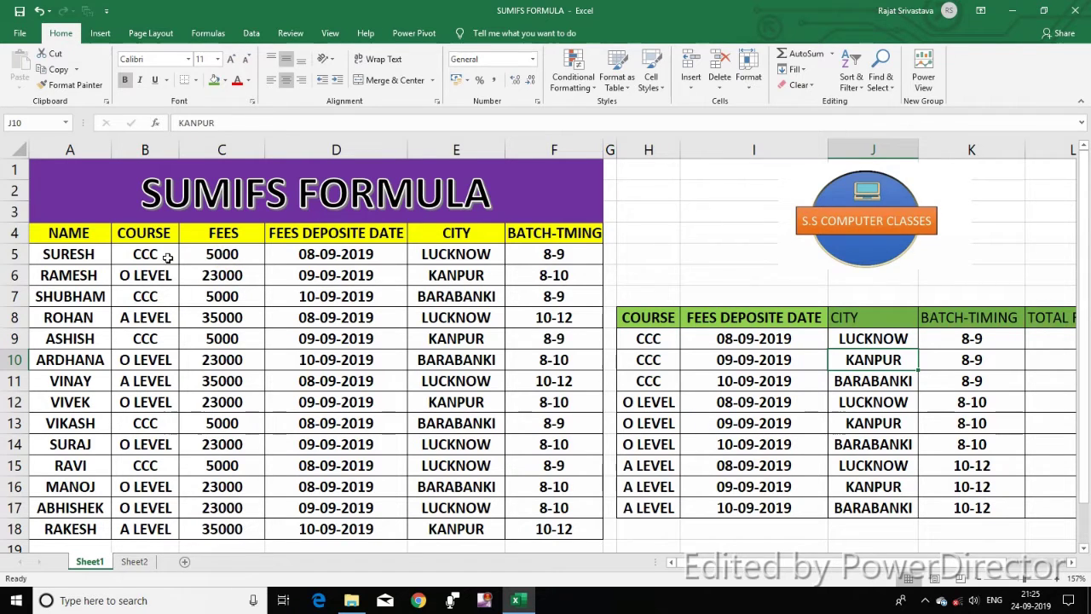
{"action": "left_click", "coordinate": [313, 257]}
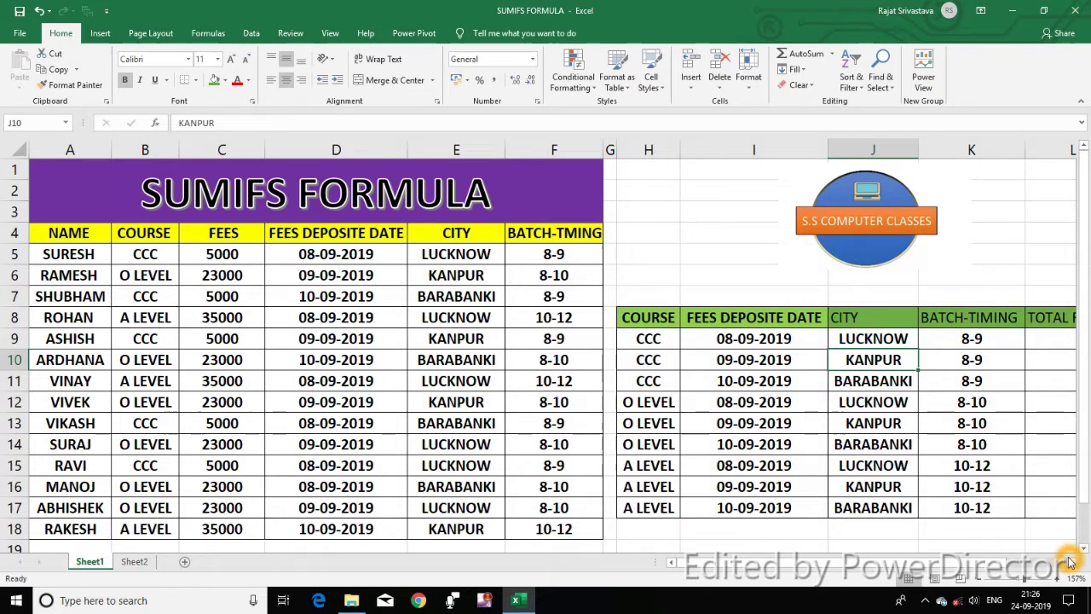
{"action": "left_click", "coordinate": [1071, 561]}
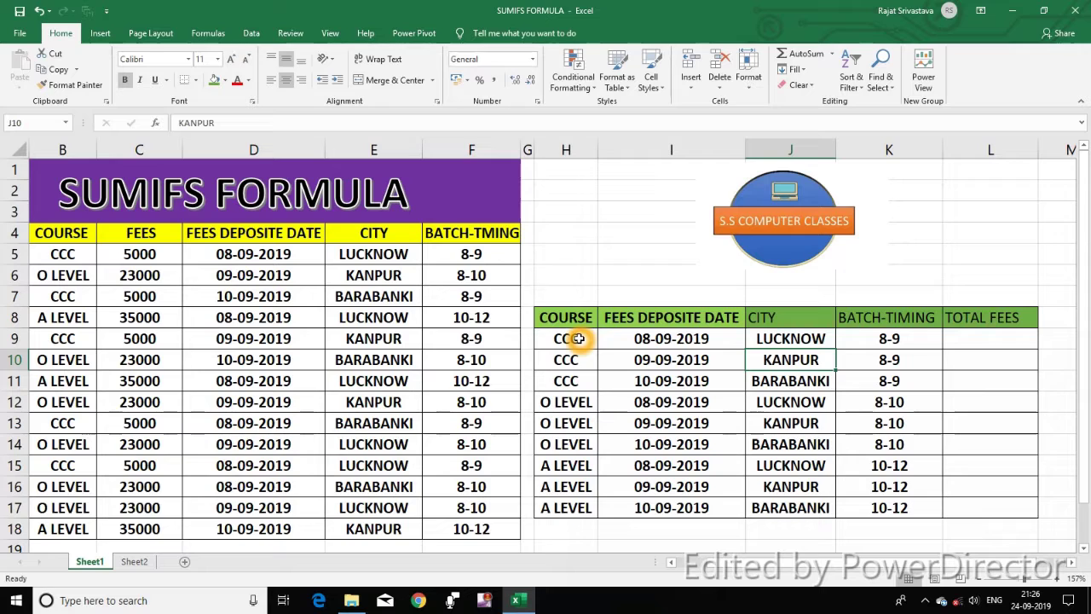
{"action": "left_click", "coordinate": [689, 339]}
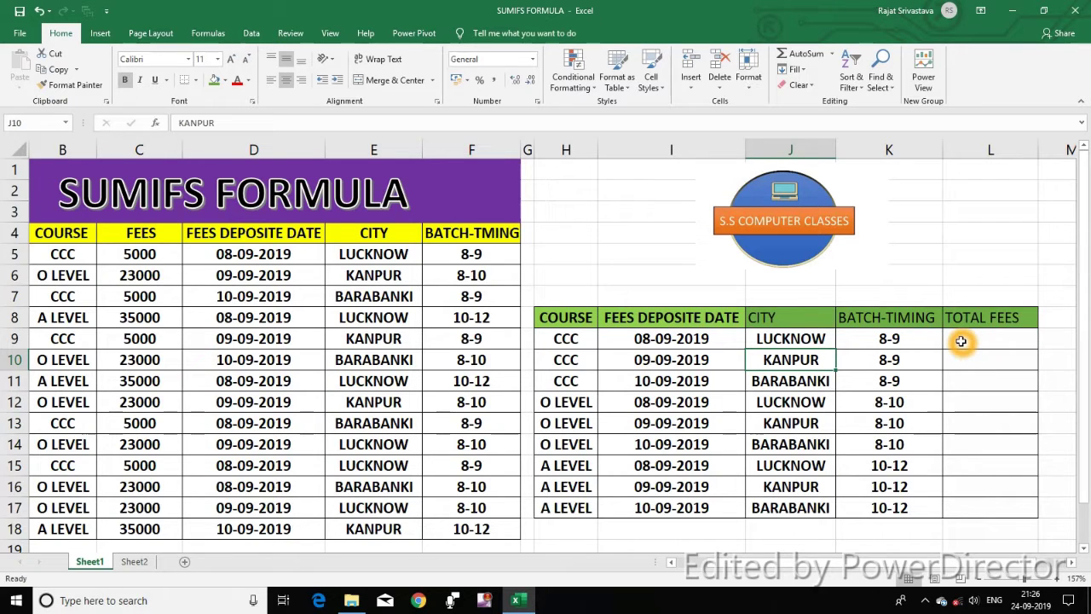
{"action": "left_click", "coordinate": [993, 339]}
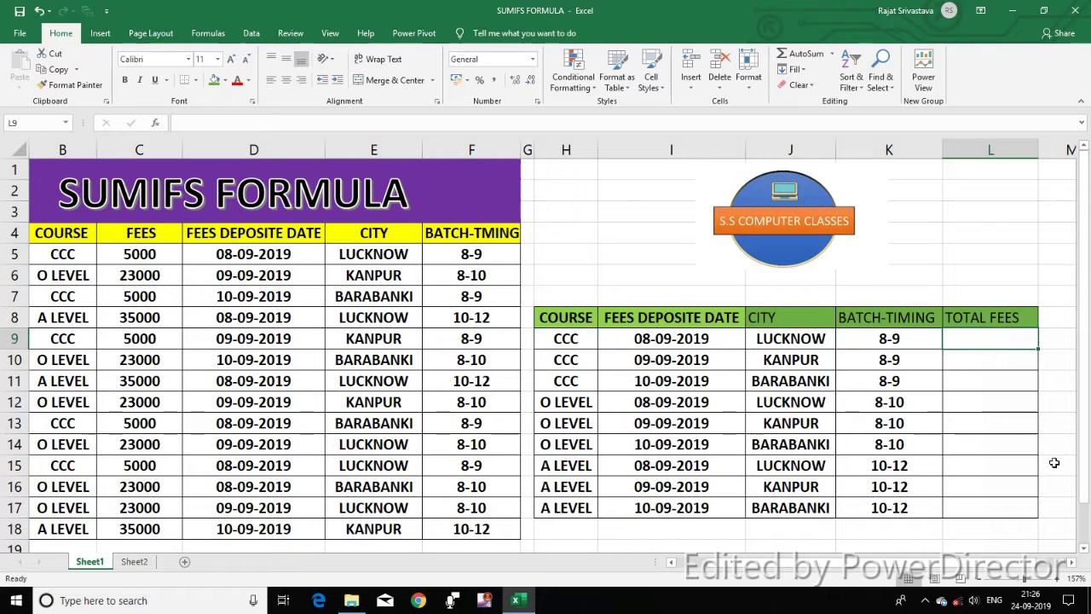
- Begin the L9 formula by entering =sumifs(
{"action": "left_click", "coordinate": [1073, 563]}
{"action": "left_click", "coordinate": [1073, 562]}
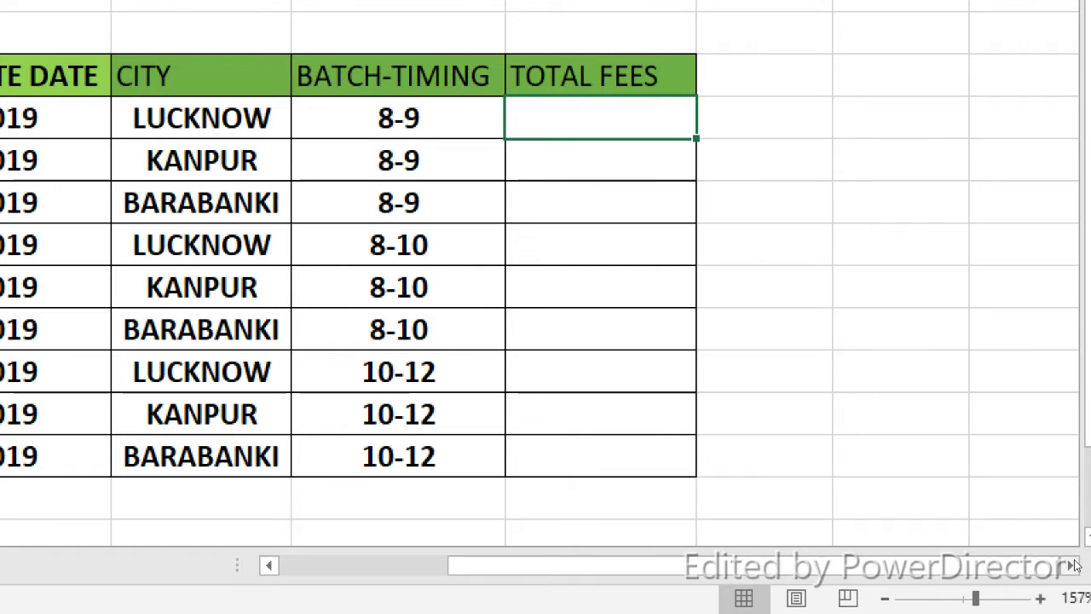
{"action": "type", "text": "=sumifs"}
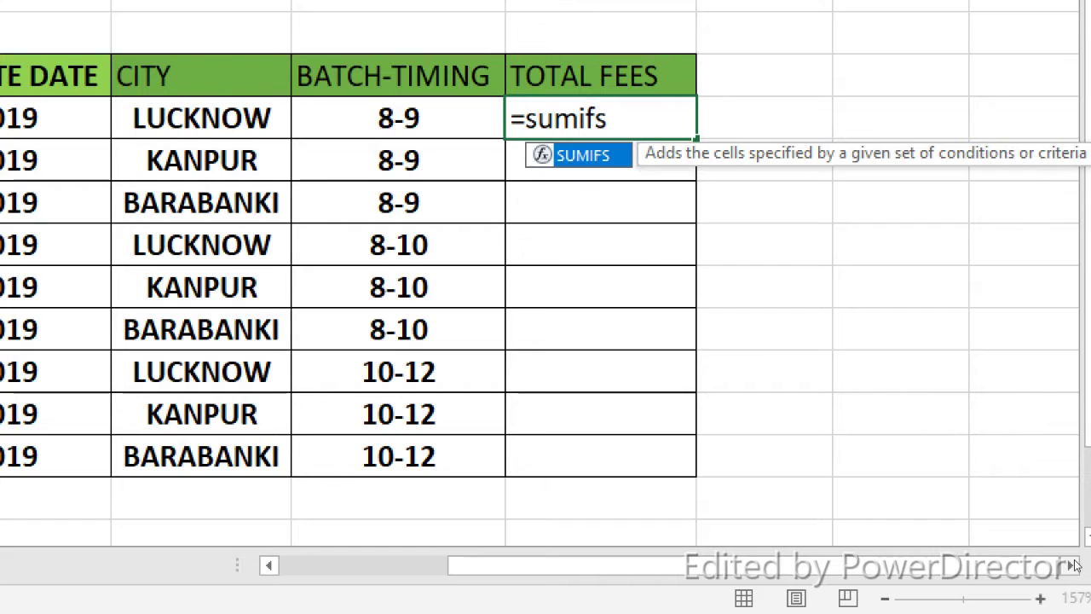
{"action": "type", "text": "("}
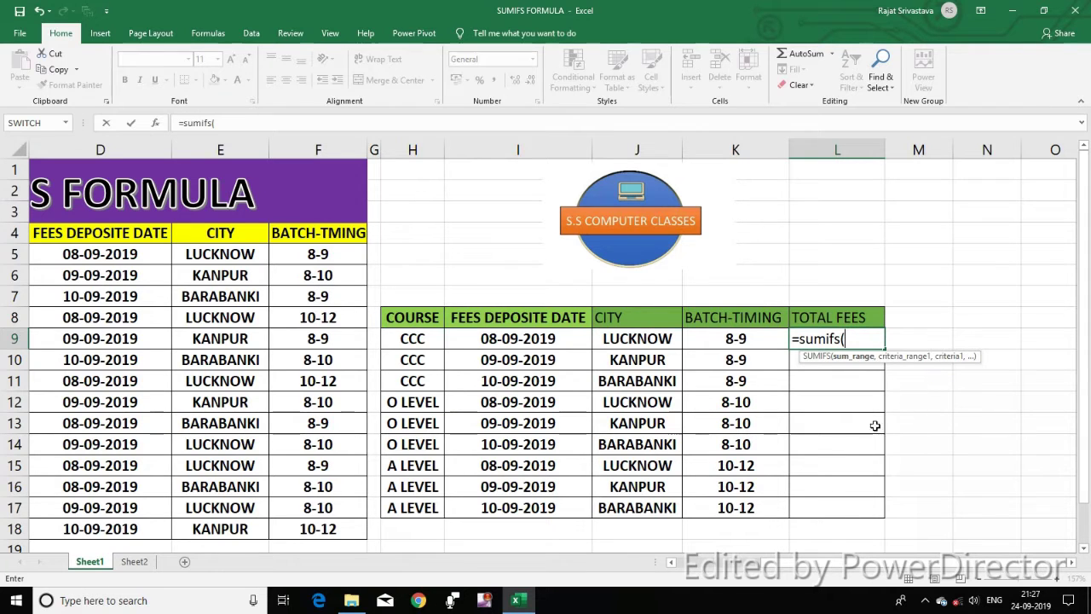
{"action": "left_click", "coordinate": [846, 565]}
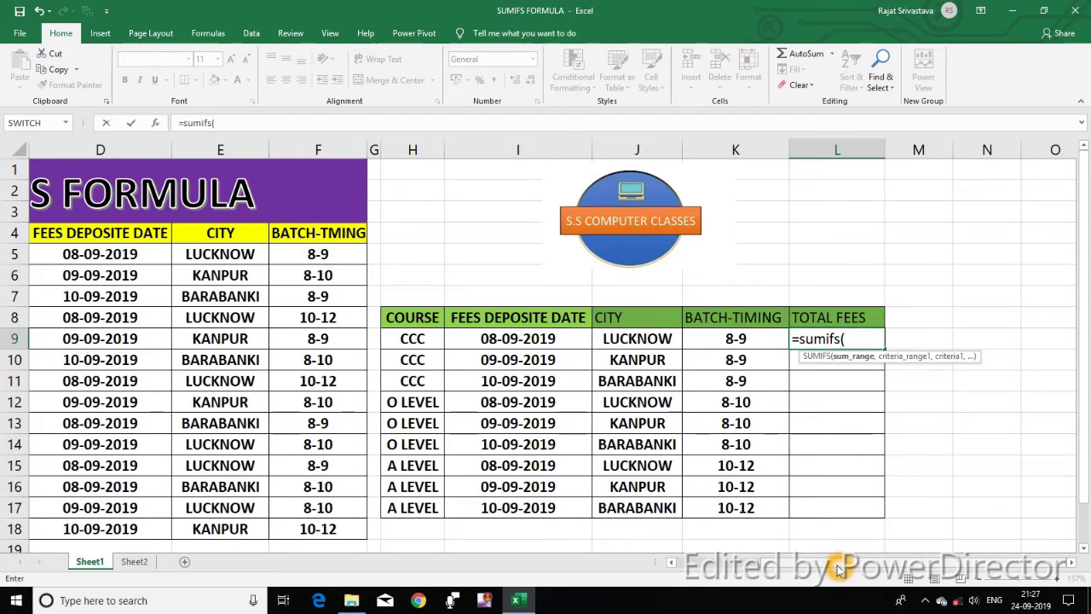
- Use the FEES values C5:C18 as the SUMIFS sum range
{"action": "left_click_drag", "start_coordinate": [843, 564], "coordinate": [734, 571]}
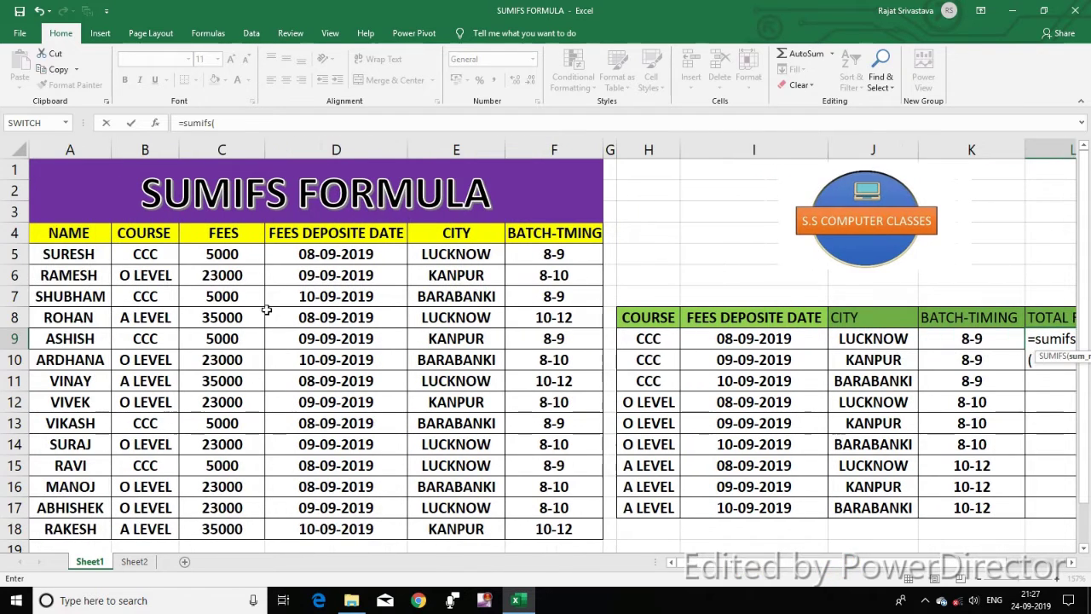
{"action": "left_click_drag", "start_coordinate": [240, 258], "coordinate": [218, 526]}
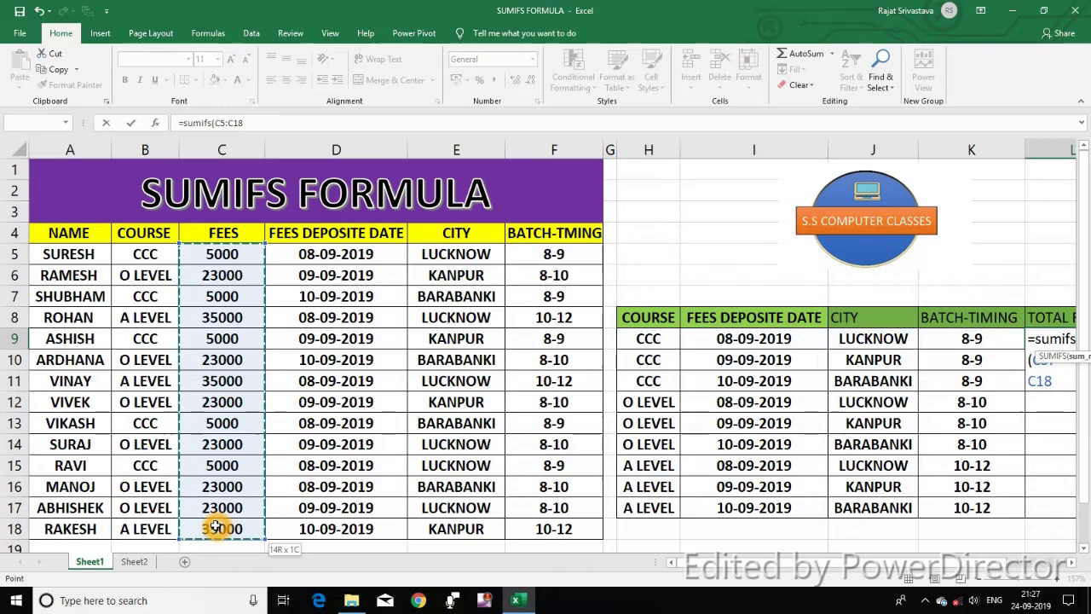
{"action": "type", "text": ","}
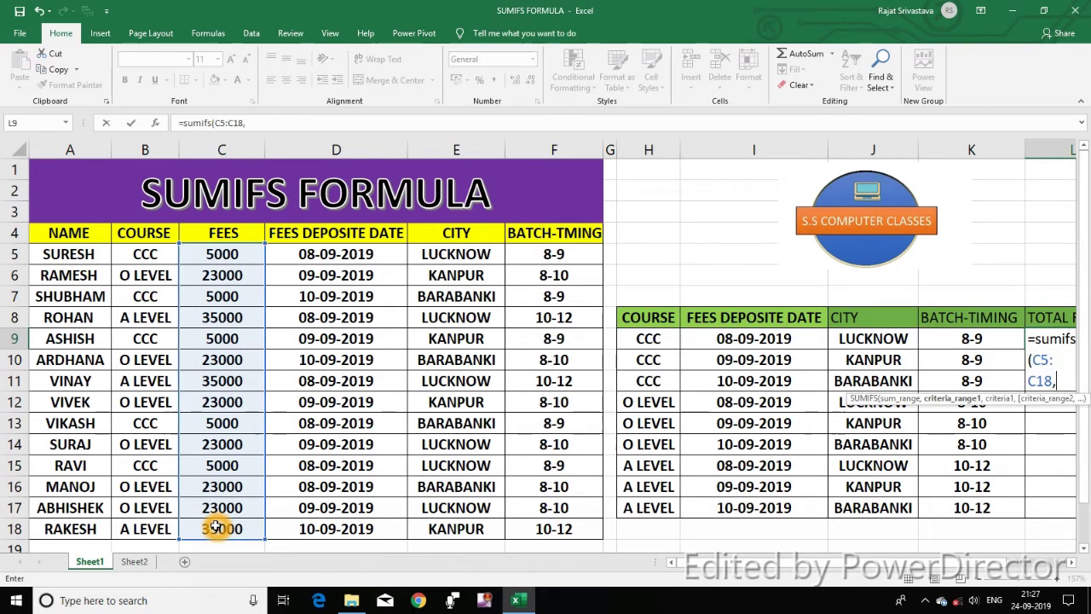
- Add the COURSE range B5:B18 as the first criteria range, matched to H9
{"action": "left_click", "coordinate": [1072, 562]}
{"action": "left_click", "coordinate": [1071, 562]}
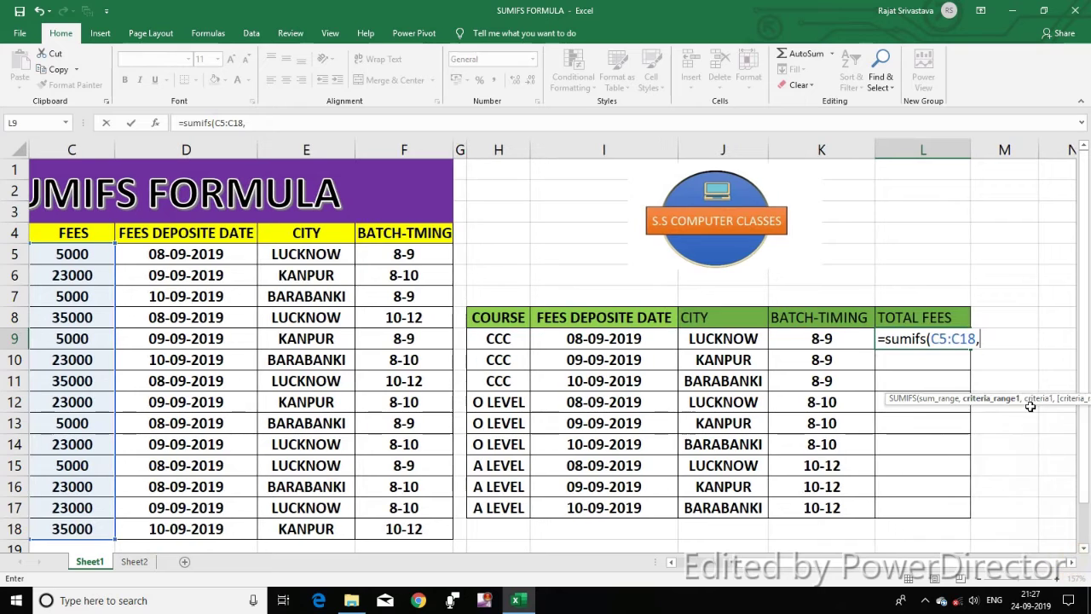
{"action": "left_click", "coordinate": [987, 405]}
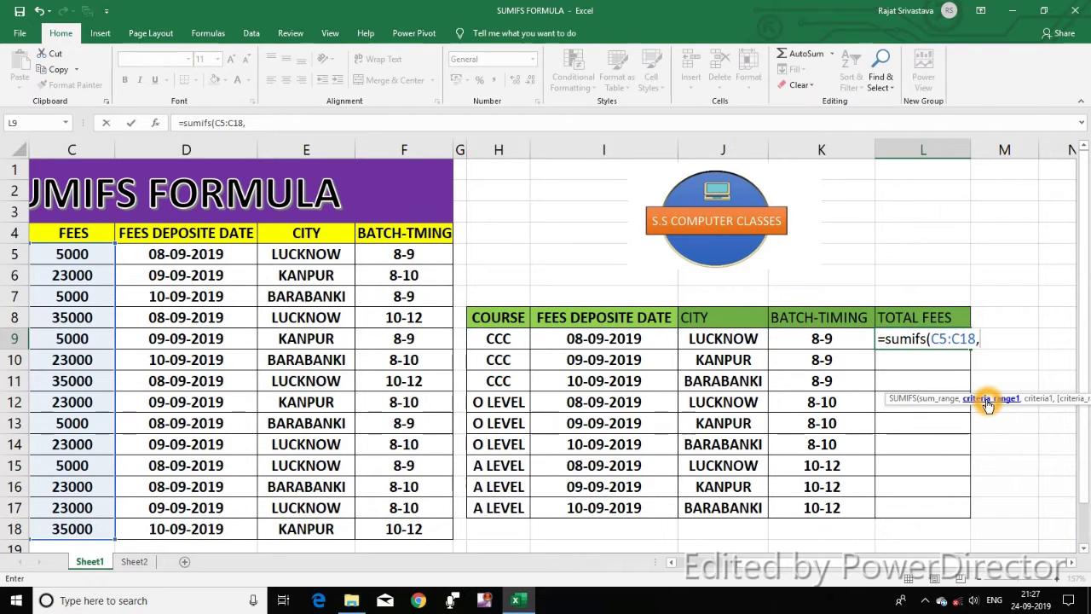
{"action": "left_click_drag", "start_coordinate": [919, 566], "coordinate": [883, 568]}
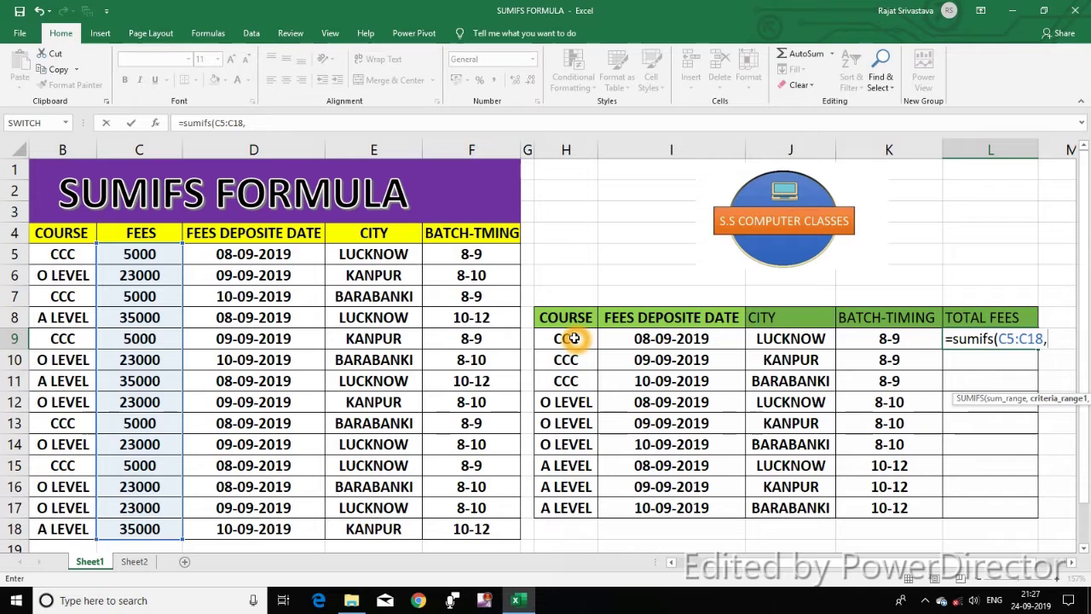
{"action": "left_click_drag", "start_coordinate": [61, 255], "coordinate": [67, 302]}
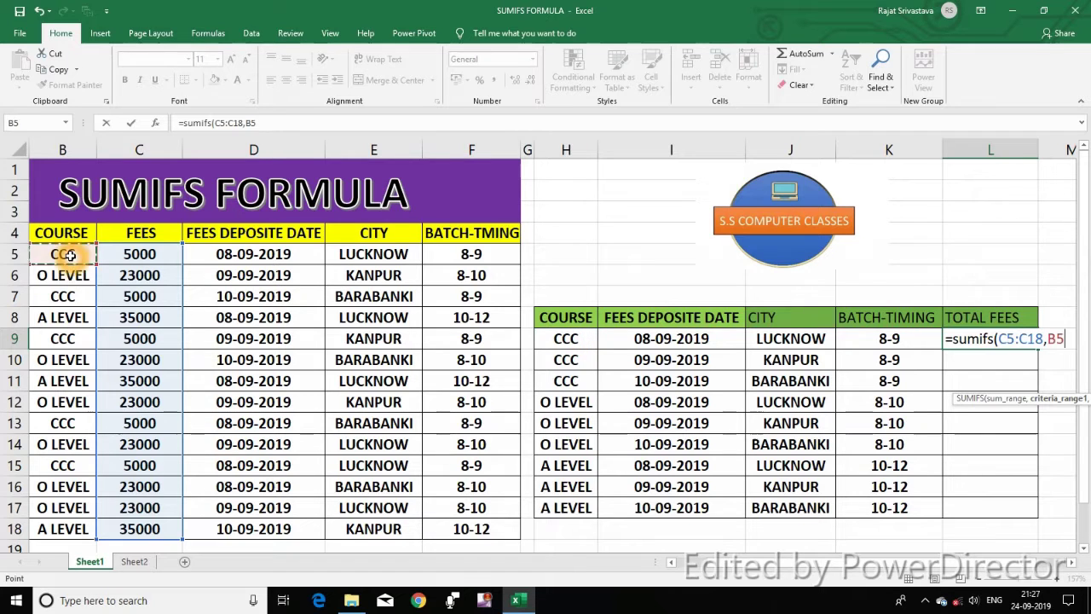
{"action": "left_click_drag", "start_coordinate": [66, 302], "coordinate": [51, 528]}
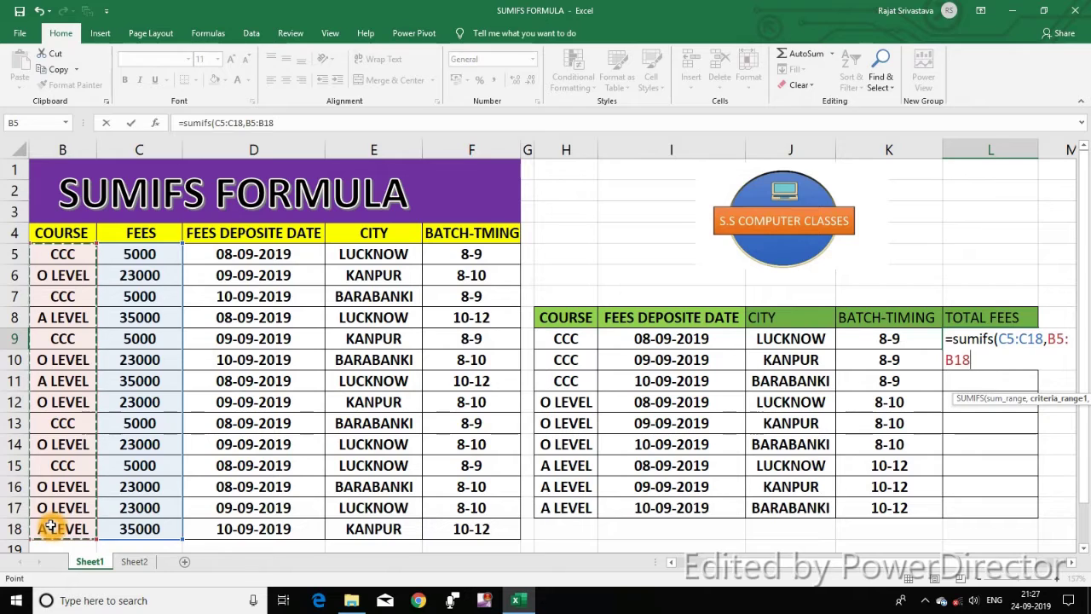
{"action": "type", "text": ","}
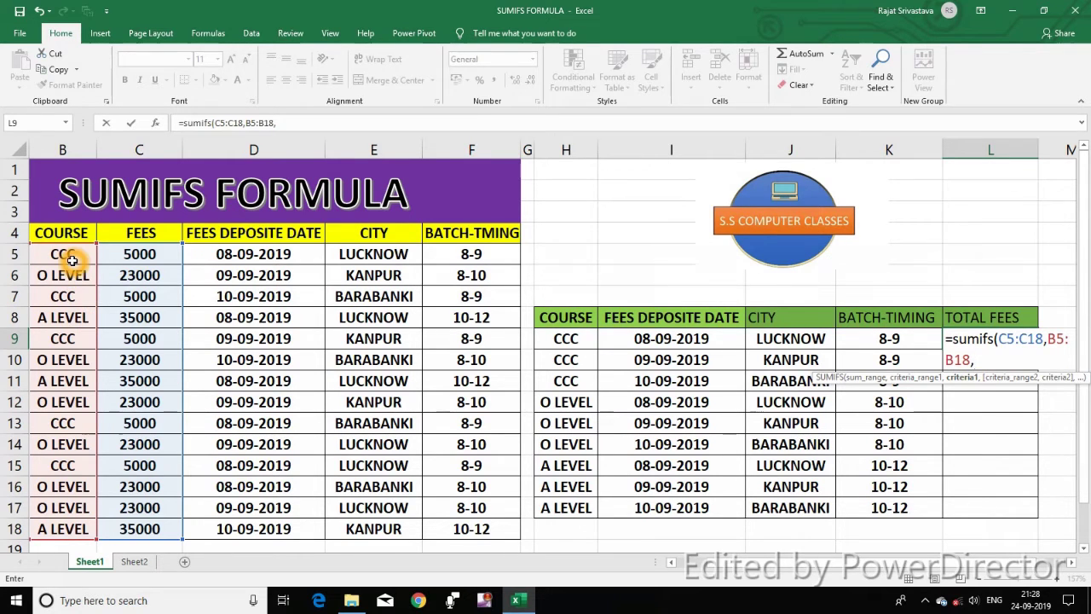
{"action": "left_click", "coordinate": [575, 340]}
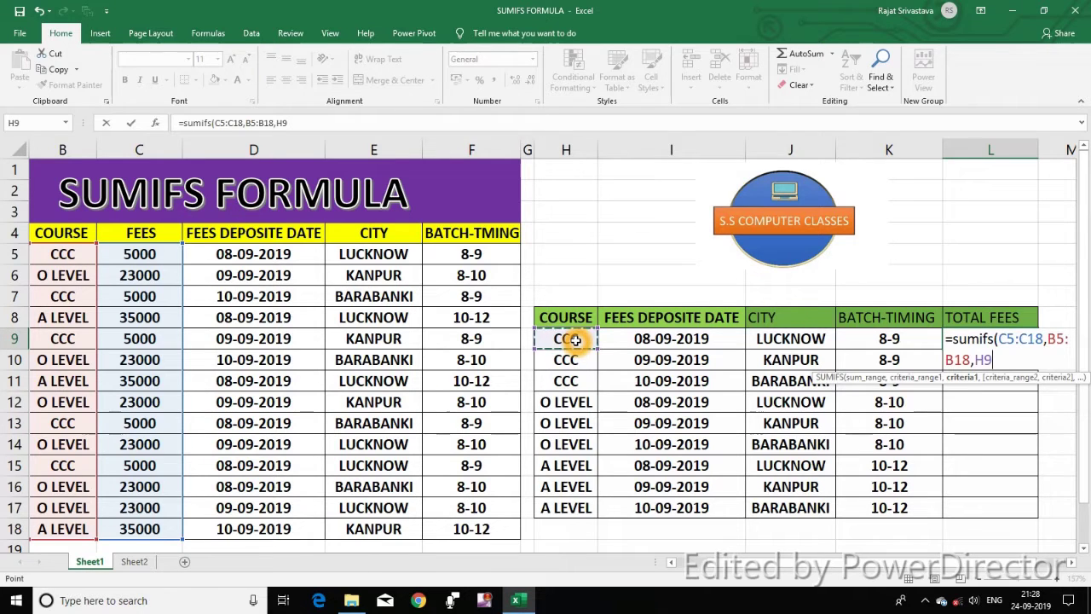
- Add the deposit dates D5:D18 matched to I9, then the city range E5:E18
{"action": "type", "text": ","}
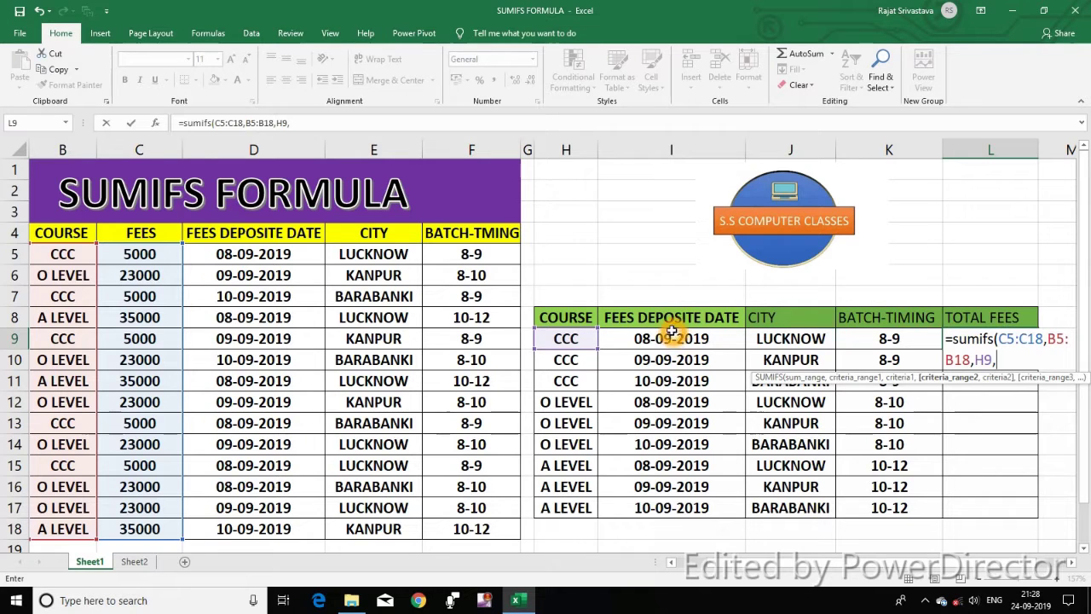
{"action": "left_click", "coordinate": [266, 257]}
{"action": "left_click_drag", "start_coordinate": [266, 257], "coordinate": [258, 533]}
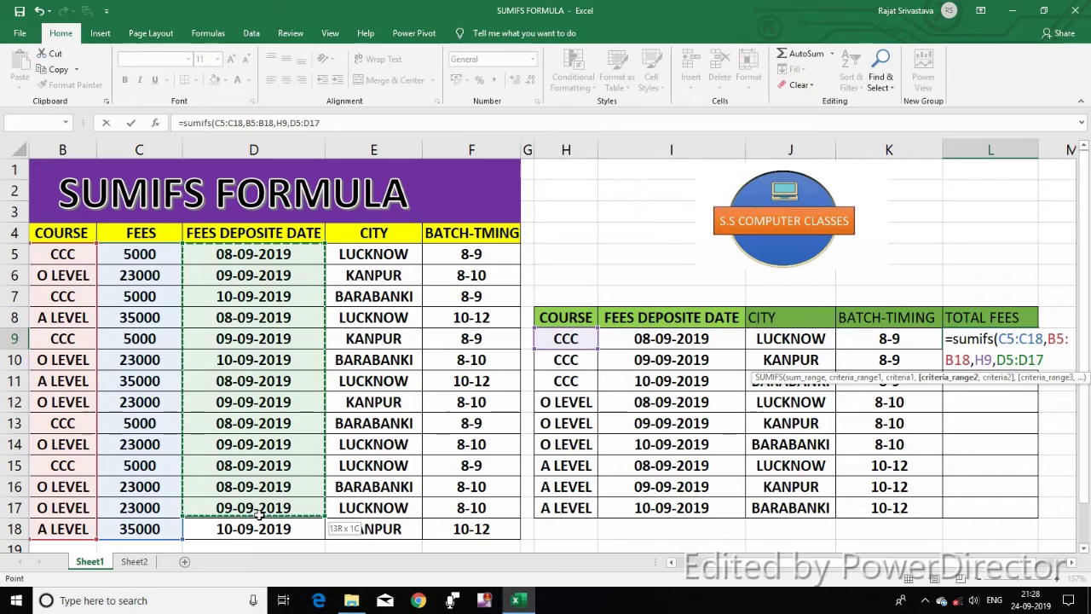
{"action": "type", "text": ","}
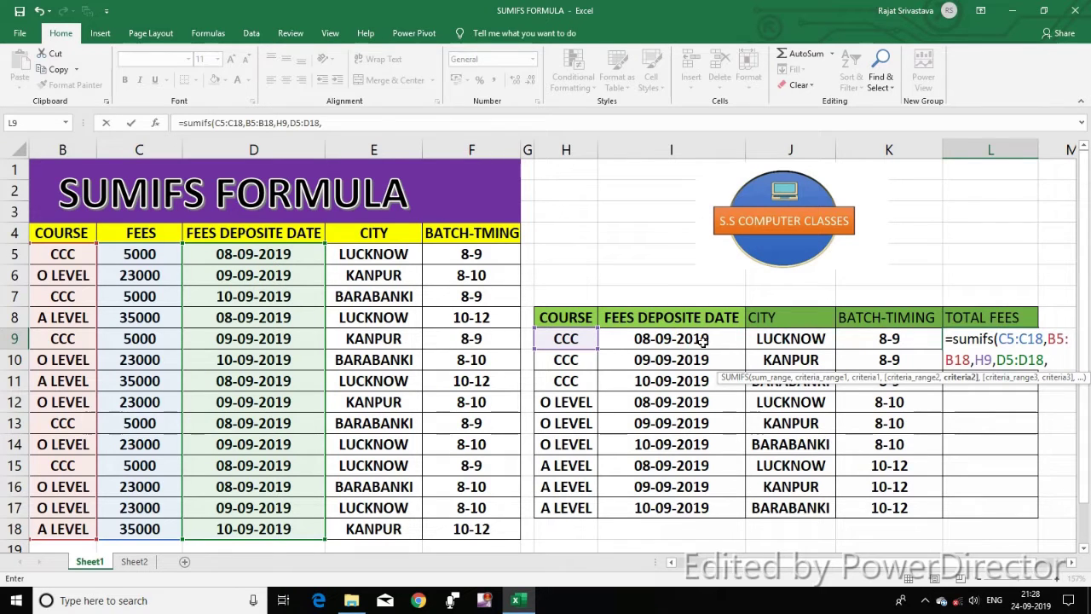
{"action": "left_click", "coordinate": [669, 337]}
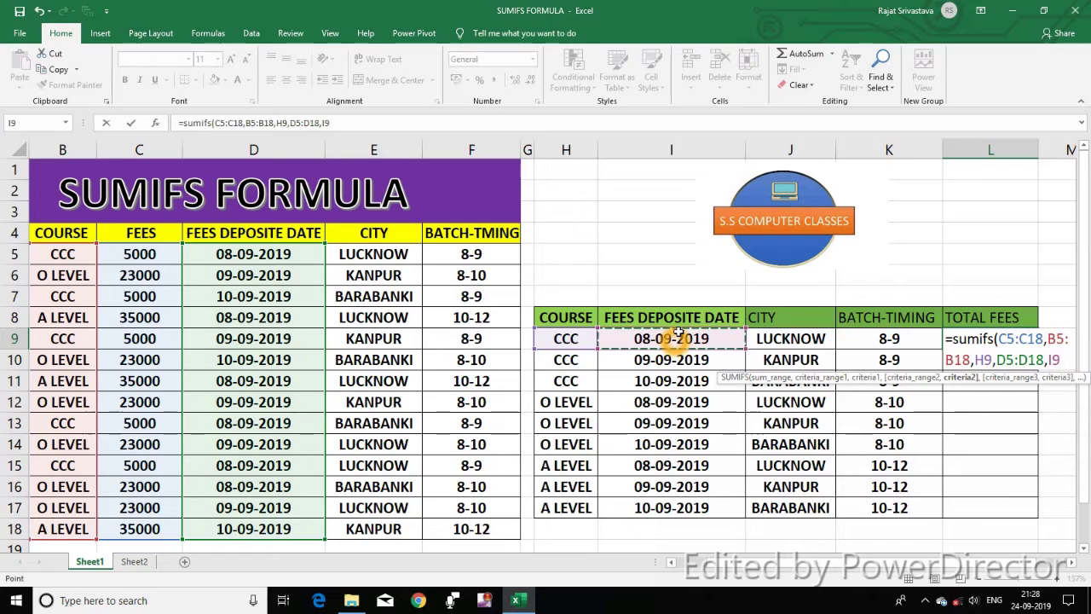
{"action": "type", "text": ","}
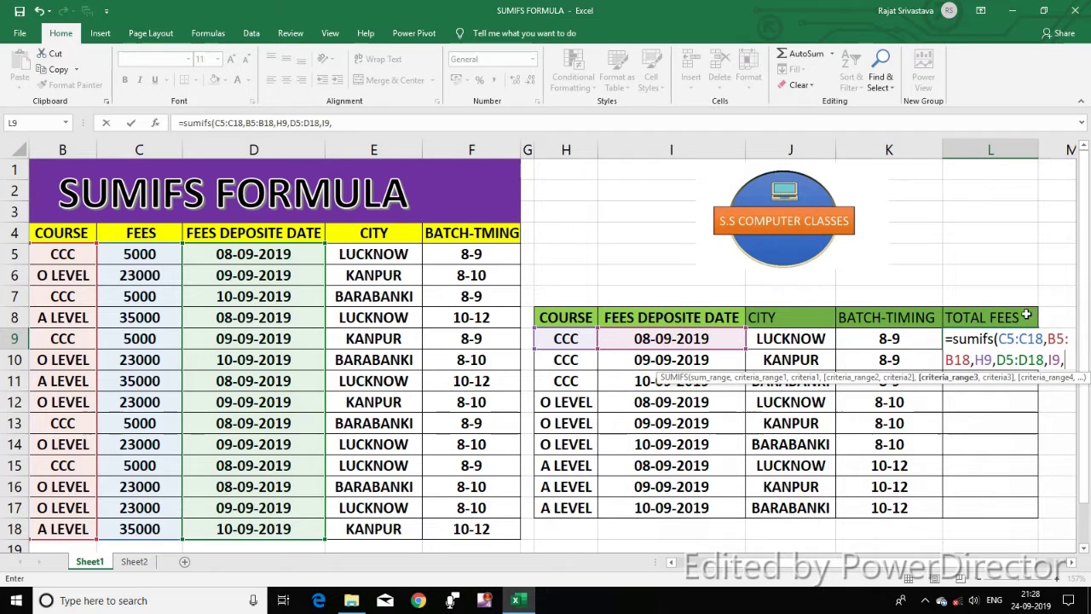
{"action": "left_click", "coordinate": [965, 384]}
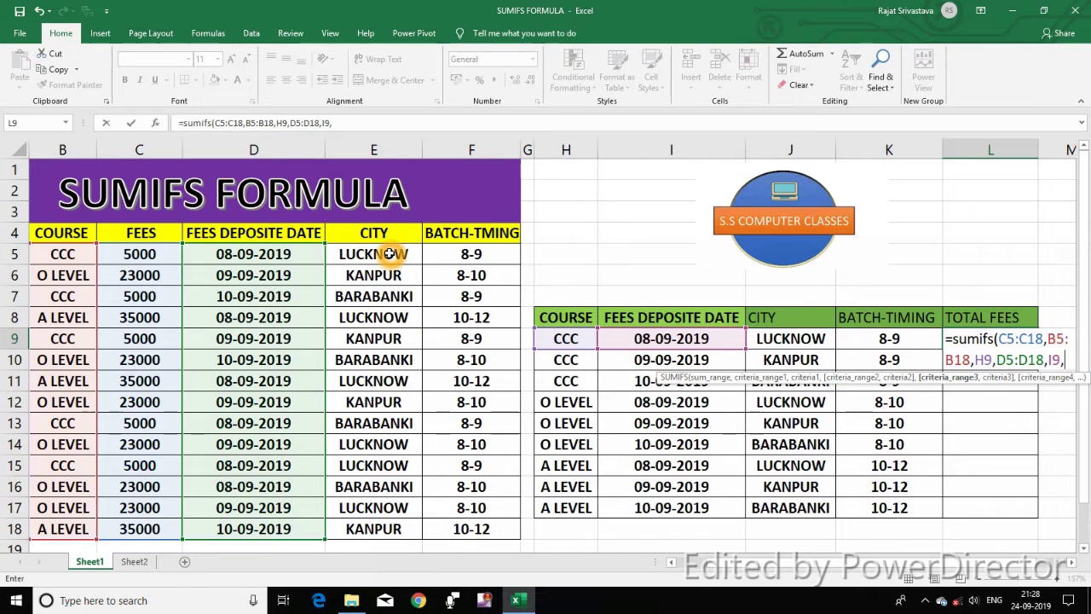
{"action": "left_click_drag", "start_coordinate": [389, 253], "coordinate": [355, 533]}
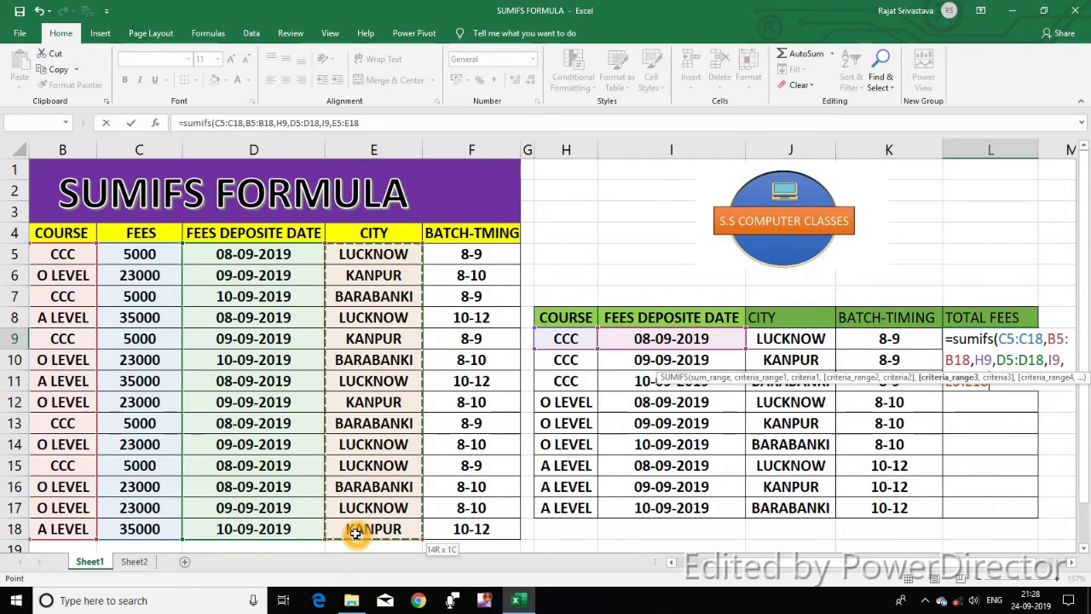
- Complete the SUMIFS with city criterion J9 and batch timing F5:F18 matched to K9, returning 10000
{"action": "type", "text": ","}
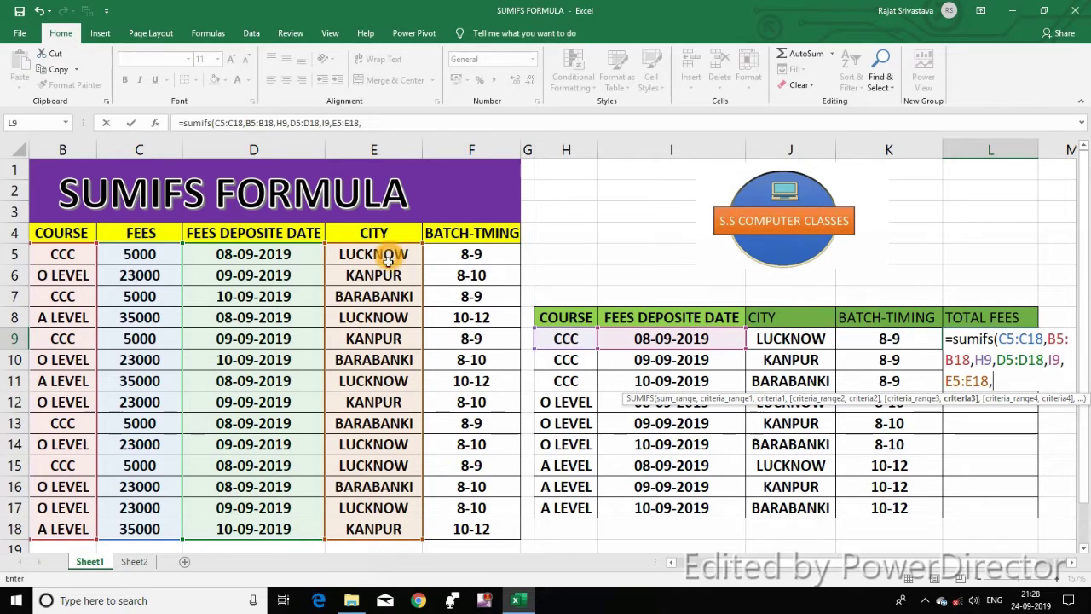
{"action": "left_click", "coordinate": [781, 338]}
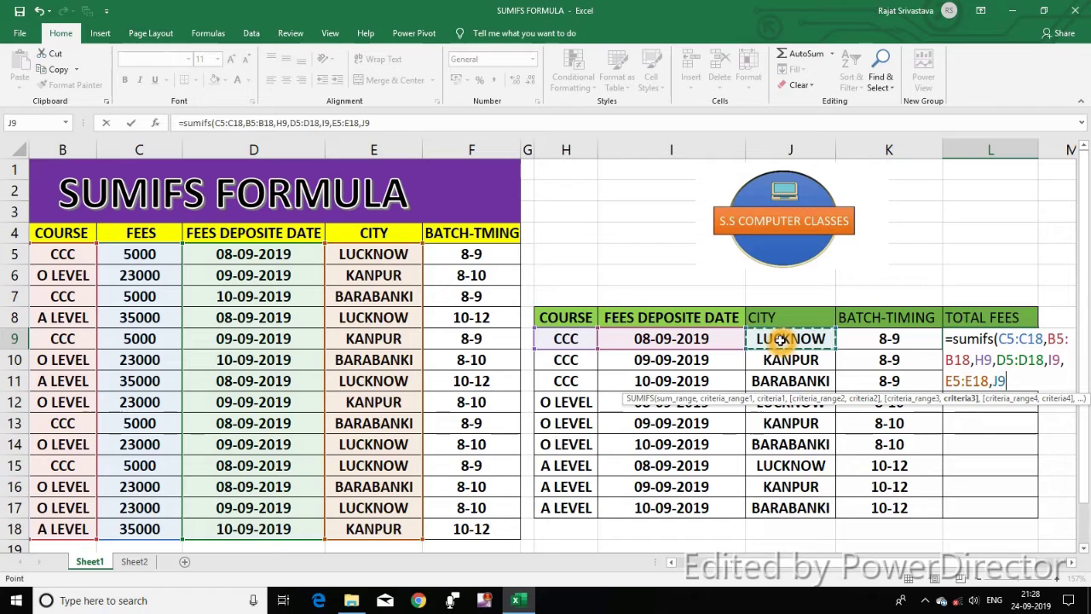
{"action": "type", "text": ","}
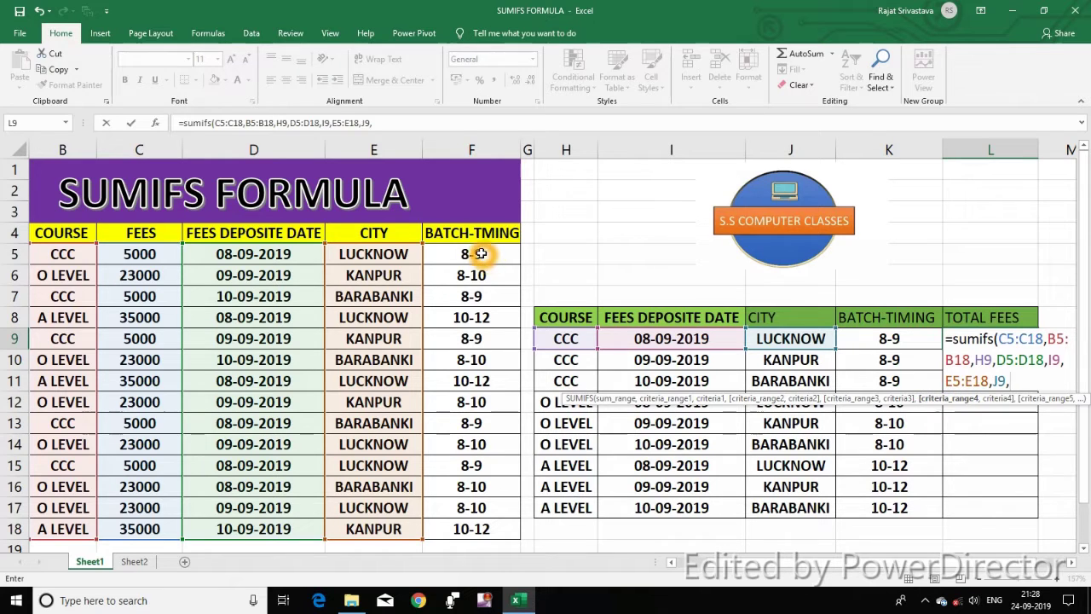
{"action": "left_click_drag", "start_coordinate": [480, 254], "coordinate": [480, 528]}
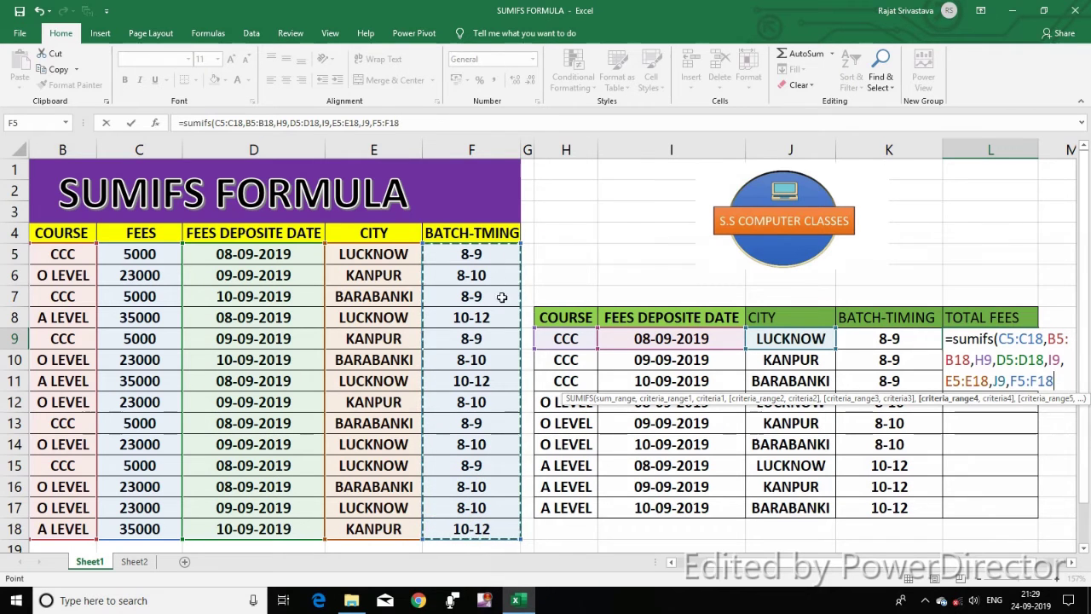
{"action": "type", "text": ","}
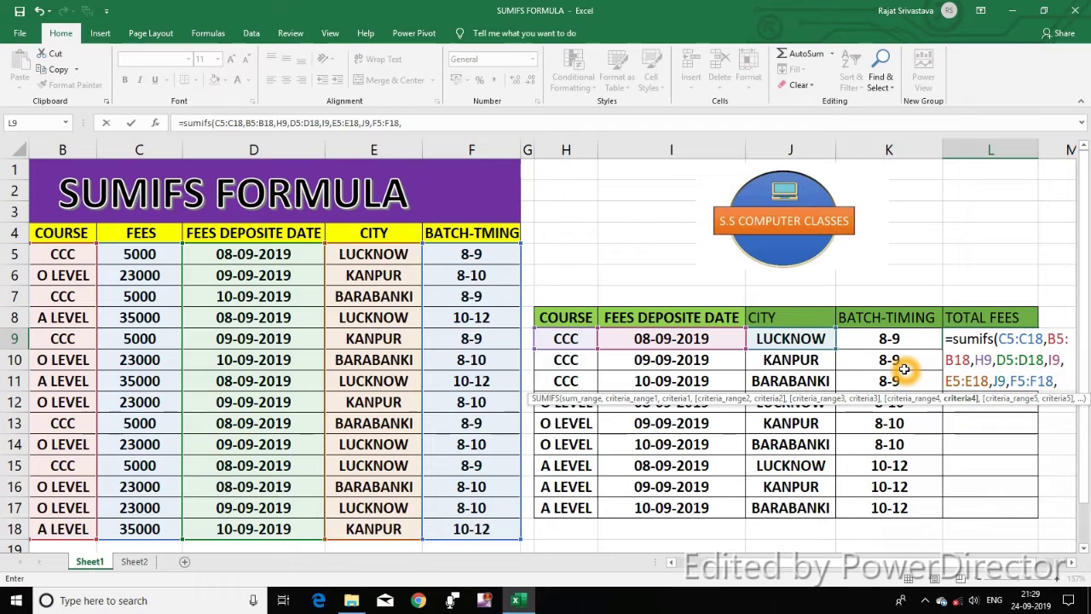
{"action": "left_click", "coordinate": [877, 342]}
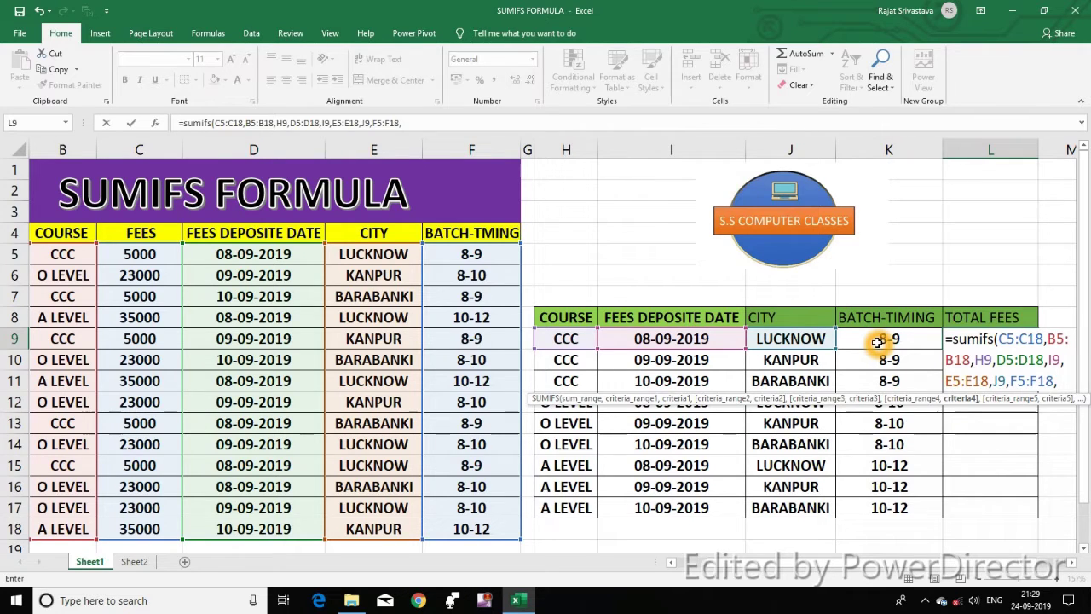
{"action": "left_click", "coordinate": [877, 342]}
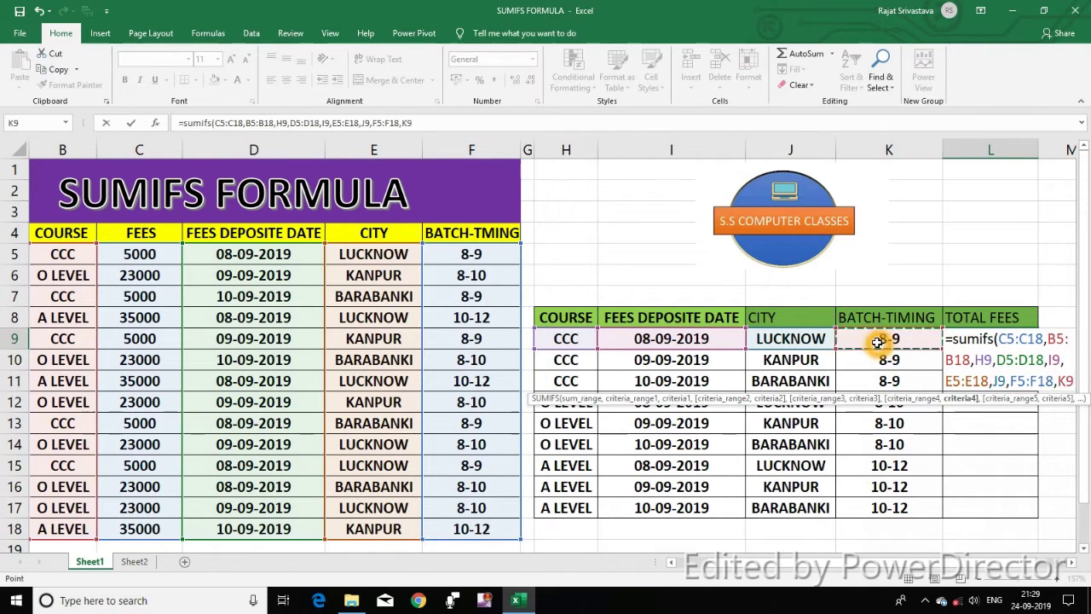
{"action": "type", "text": ")"}
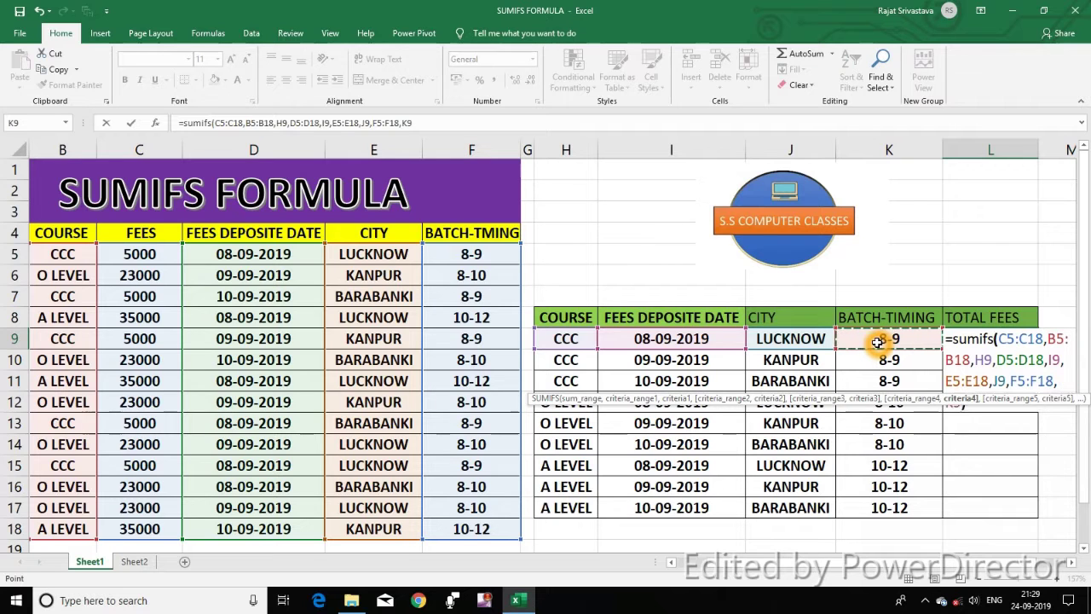
{"action": "key", "text": "Return"}
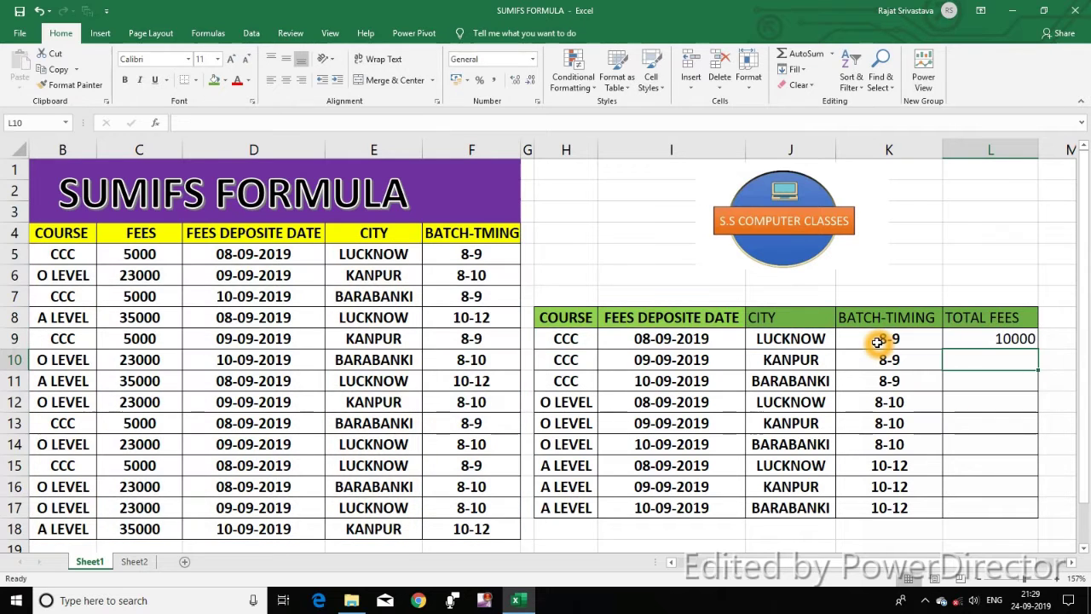
{"action": "left_click", "coordinate": [1002, 340]}
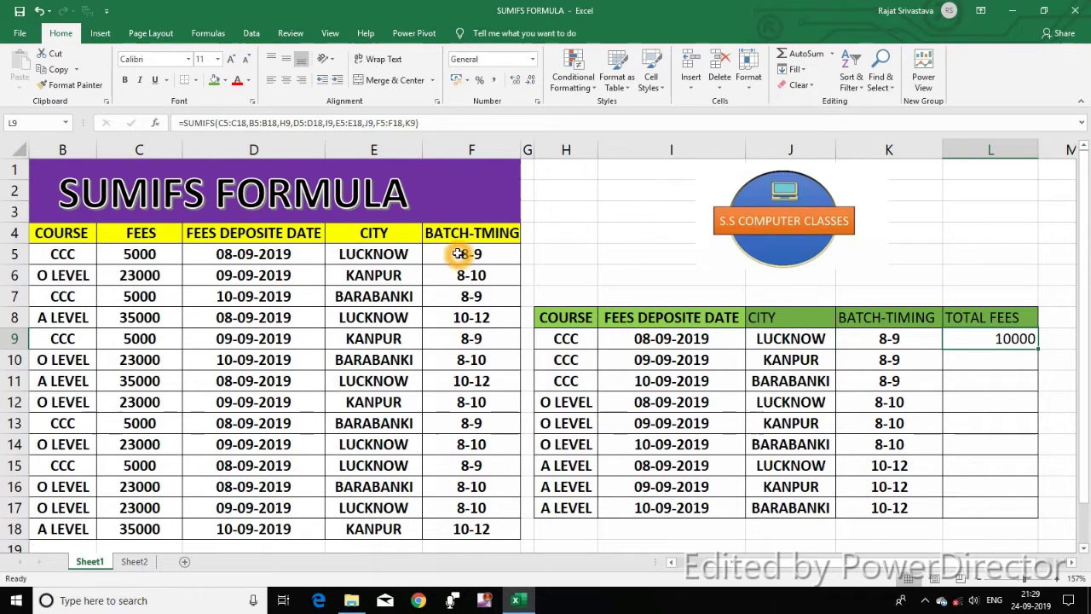
{"action": "left_click_drag", "start_coordinate": [68, 256], "coordinate": [468, 255]}
- Shade the row 5 CCC record B5:F5 light blue
{"action": "left_click", "coordinate": [226, 80]}
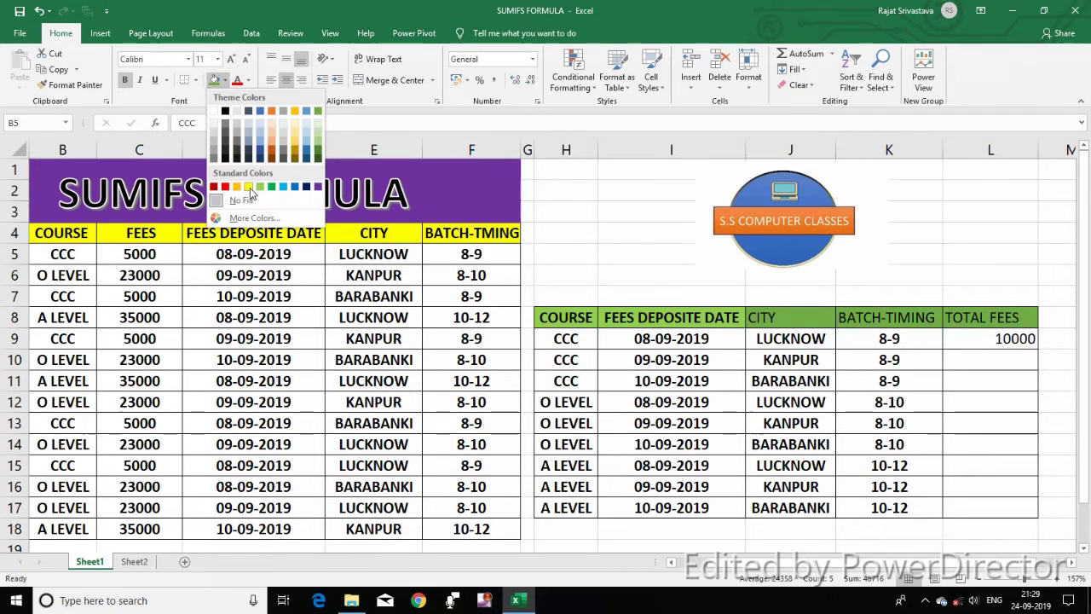
{"action": "left_click", "coordinate": [282, 186]}
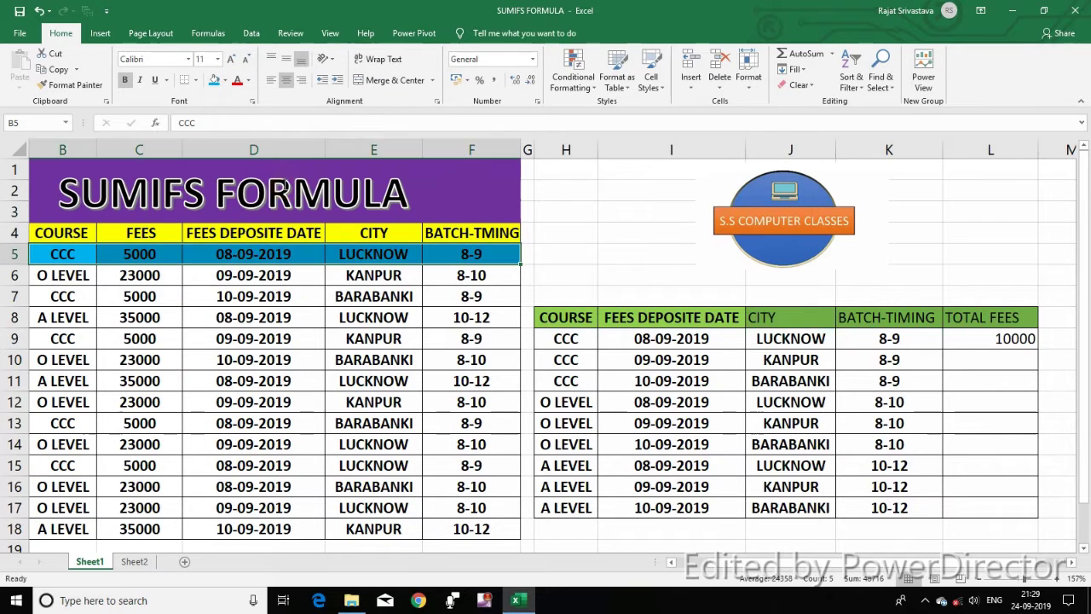
{"action": "left_click", "coordinate": [253, 299]}
{"action": "left_click", "coordinate": [253, 318]}
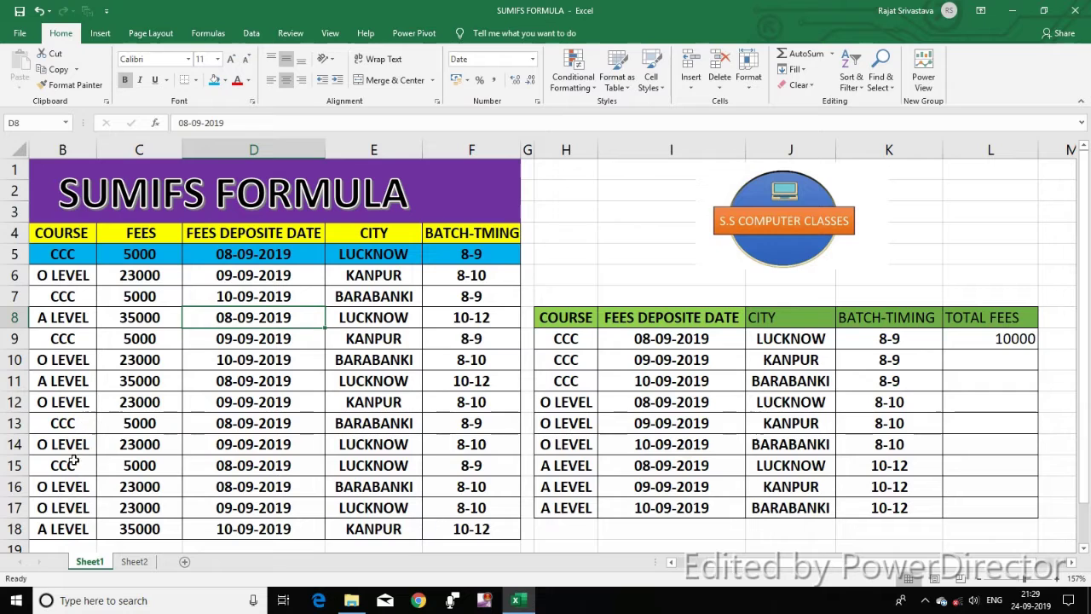
- Shade the matching row 15 record B15:F15 blue, then reselect L9
{"action": "left_click_drag", "start_coordinate": [68, 466], "coordinate": [469, 465]}
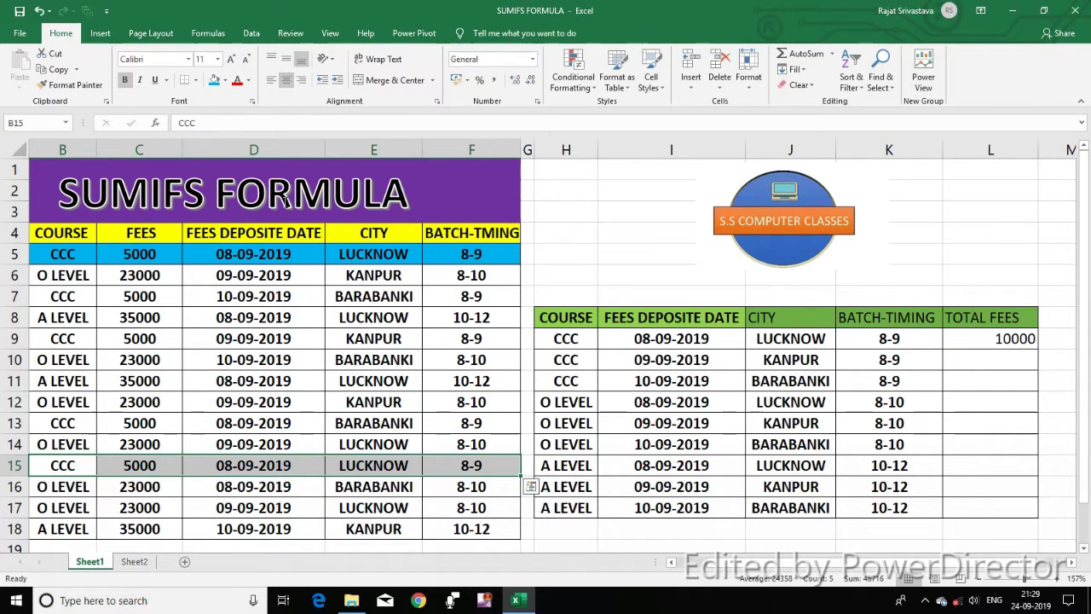
{"action": "left_click", "coordinate": [213, 81]}
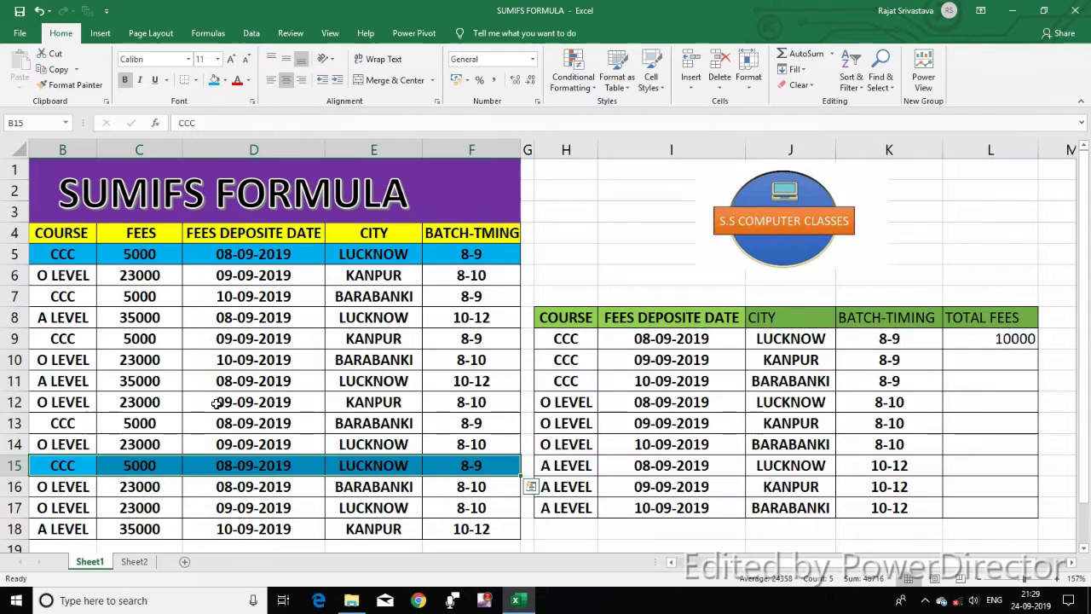
{"action": "left_click", "coordinate": [230, 507]}
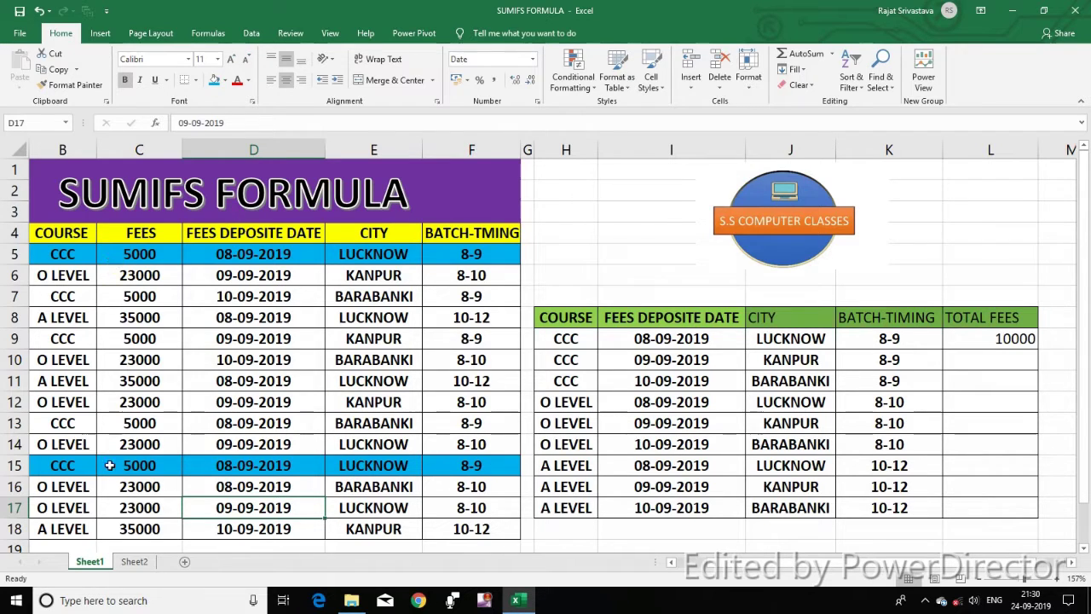
{"action": "left_click", "coordinate": [965, 343]}
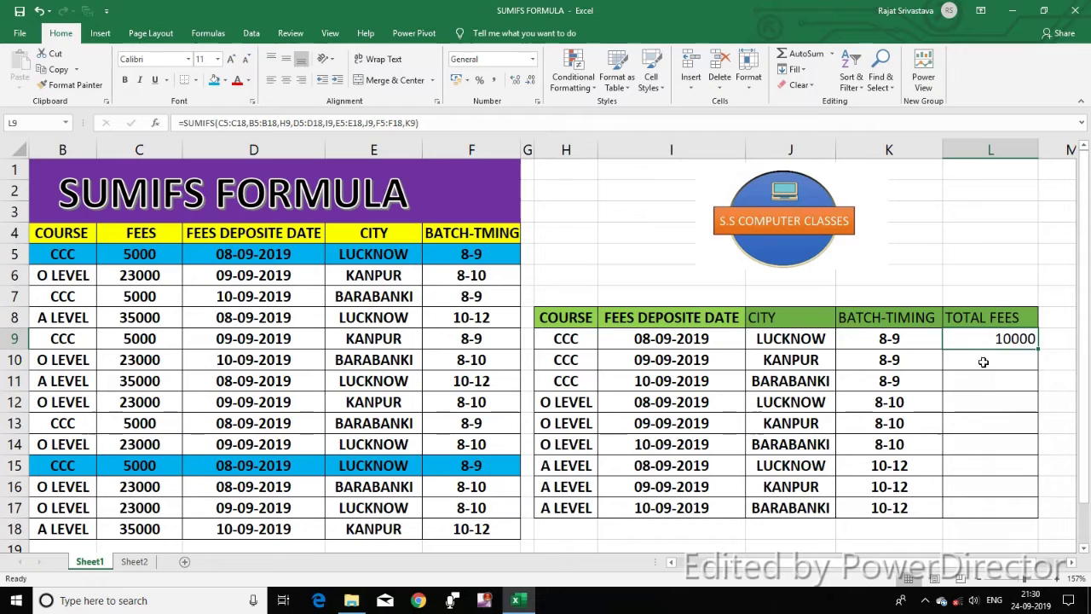
- Check row 10's course, deposit date, city KANPUR and batch timing beside empty L10
{"action": "left_click", "coordinate": [993, 364]}
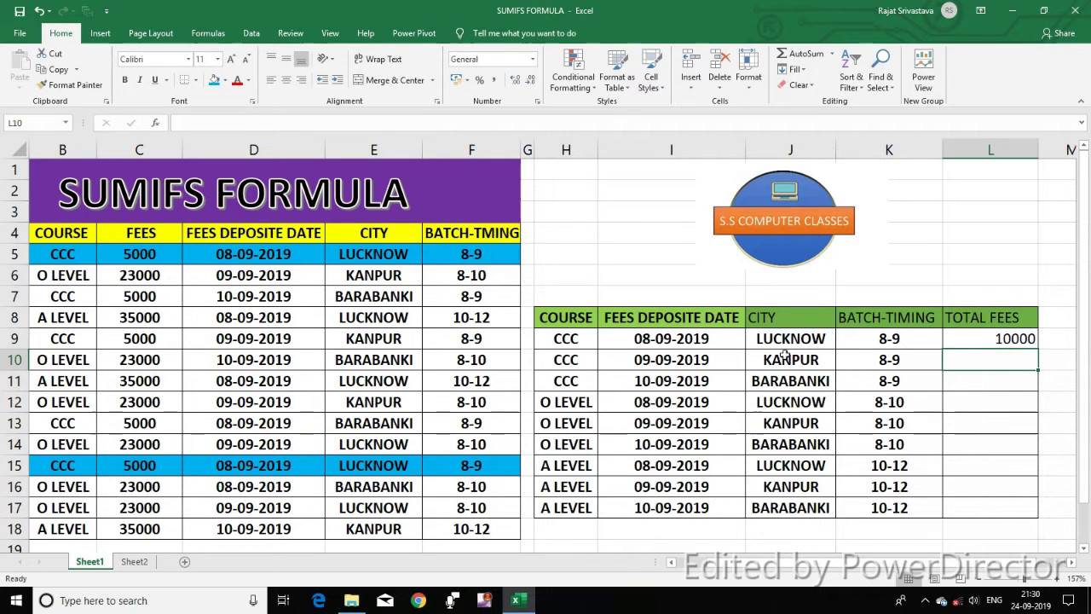
{"action": "left_click", "coordinate": [582, 361]}
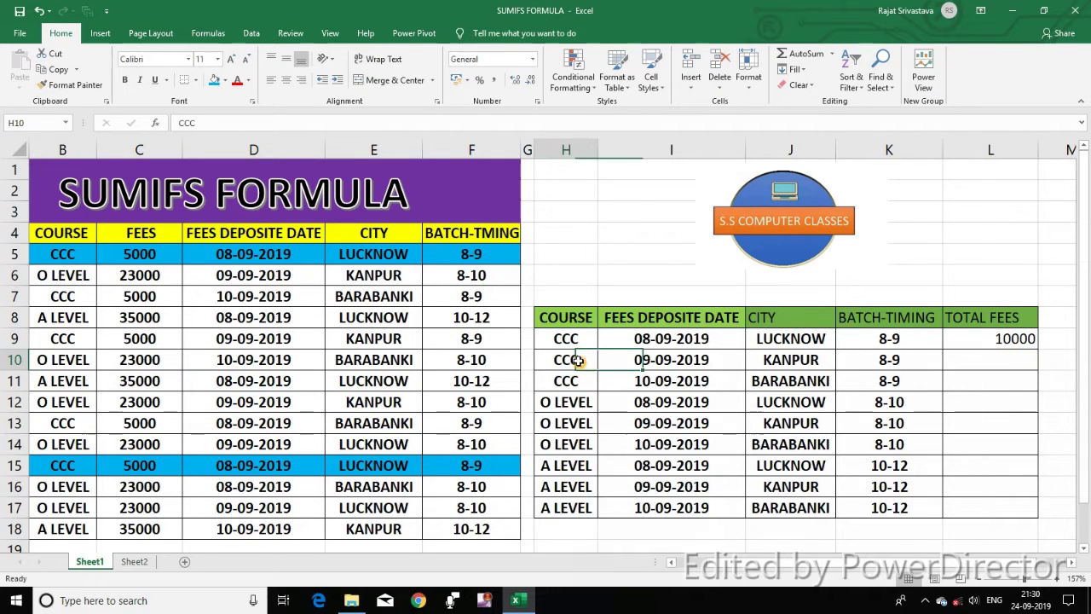
{"action": "left_click", "coordinate": [653, 358]}
{"action": "left_click", "coordinate": [768, 360]}
{"action": "left_click", "coordinate": [891, 361]}
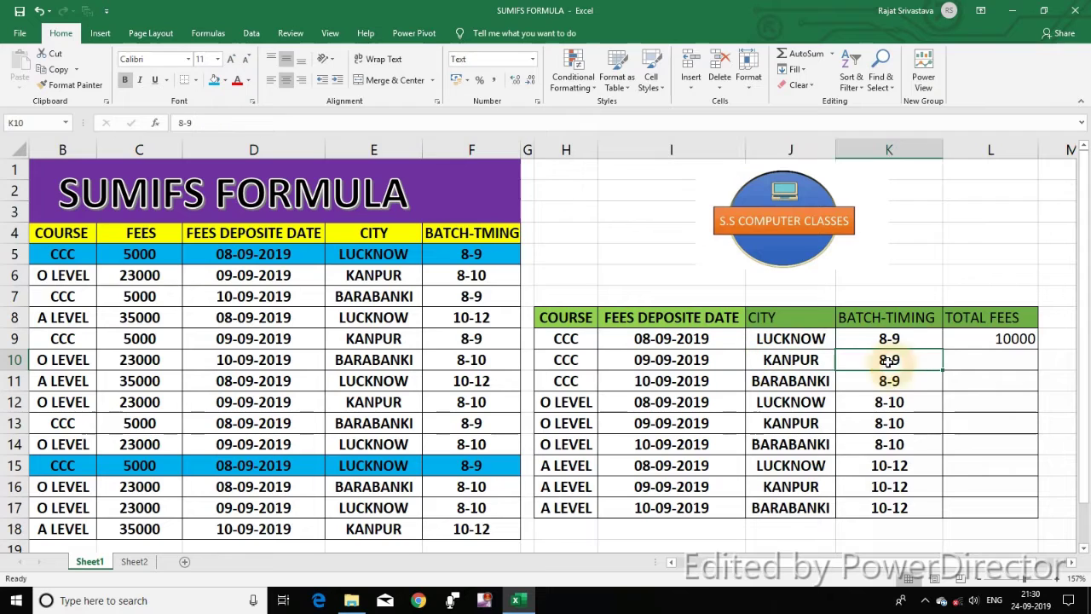
{"action": "left_click", "coordinate": [993, 359]}
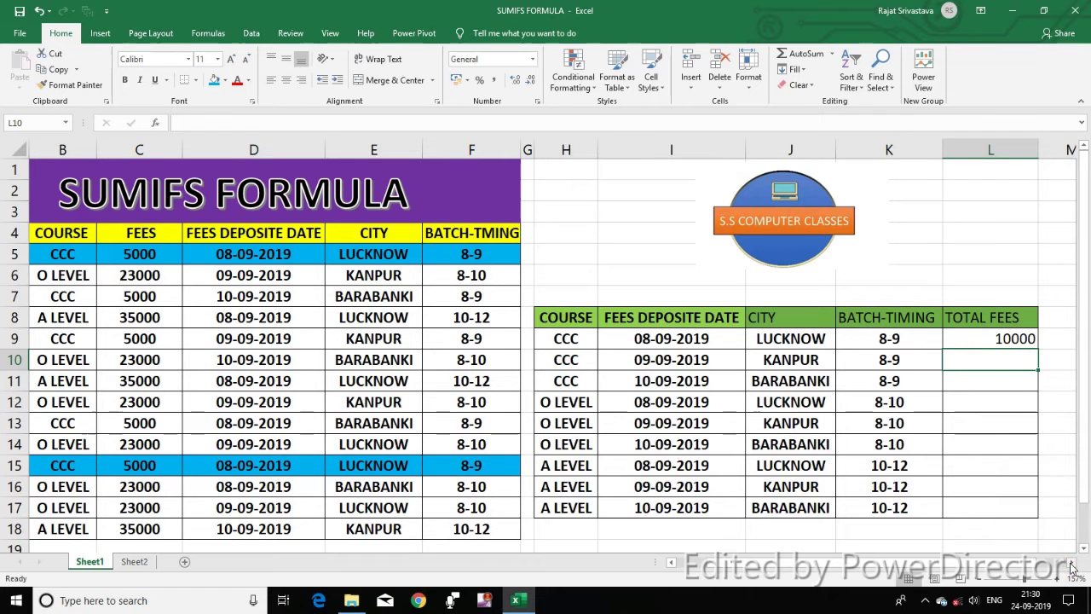
- Open the L9 SUMIFS formula for editing
{"action": "scroll", "coordinate": [1054, 546], "scroll_direction": "right", "scroll_amount": 2}
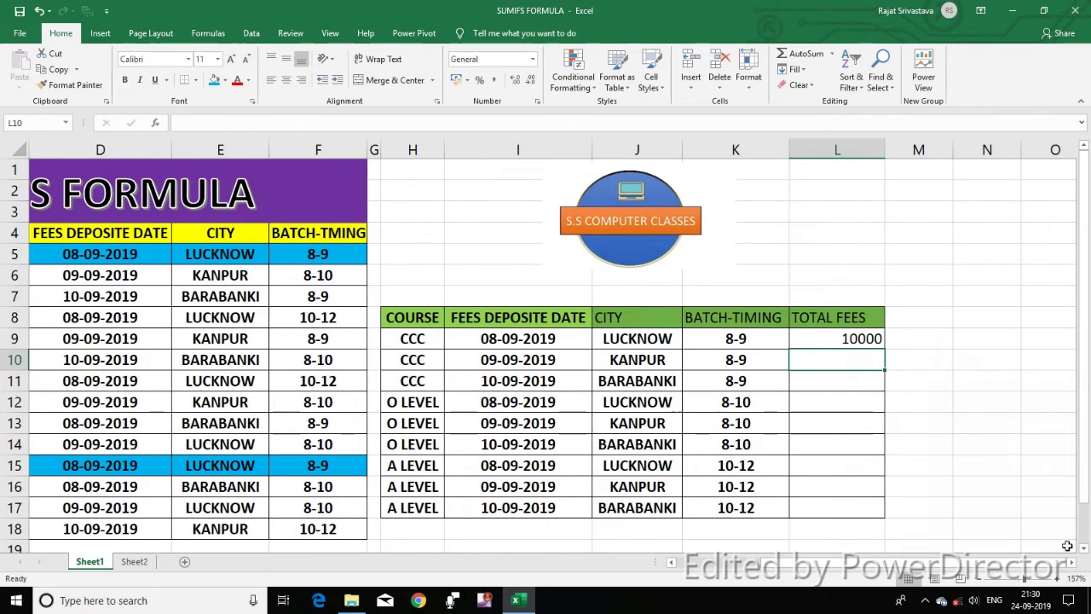
{"action": "scroll", "coordinate": [1066, 544], "scroll_direction": "right", "scroll_amount": 1}
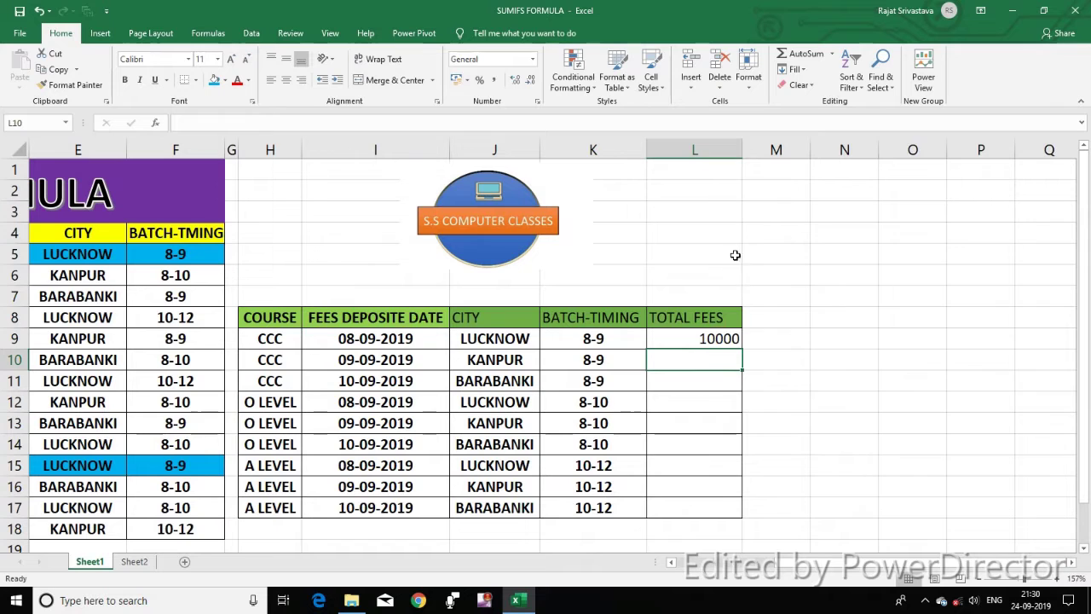
{"action": "double_click", "coordinate": [678, 339]}
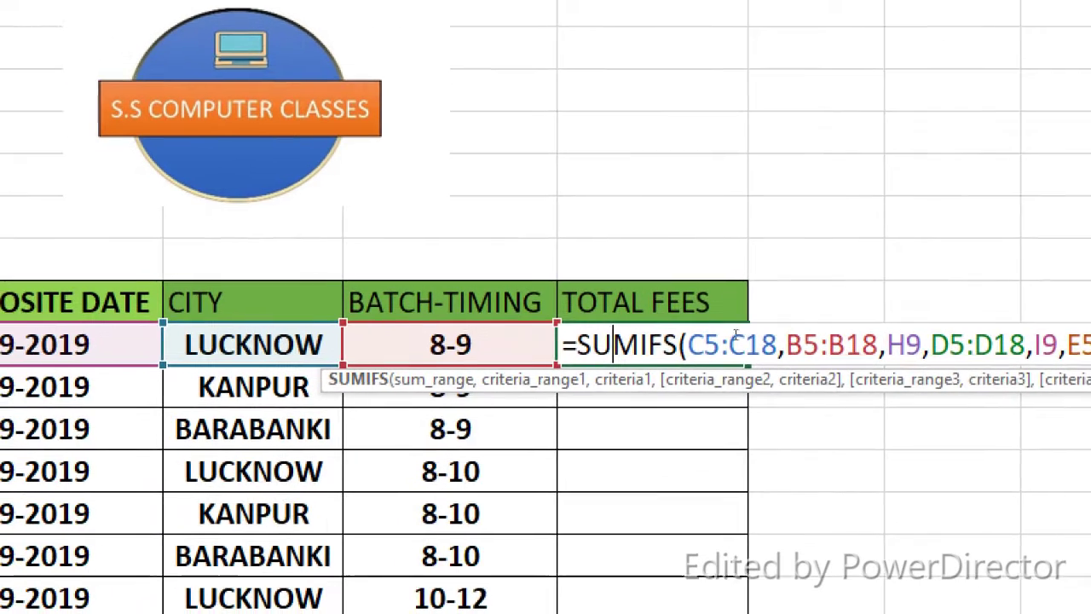
- Make ranges C5:C18, B5:B18, D5:D18, E5:E18 and F5:F18 absolute with F4, then confirm the formula
{"action": "left_click_drag", "start_coordinate": [714, 340], "coordinate": [755, 340]}
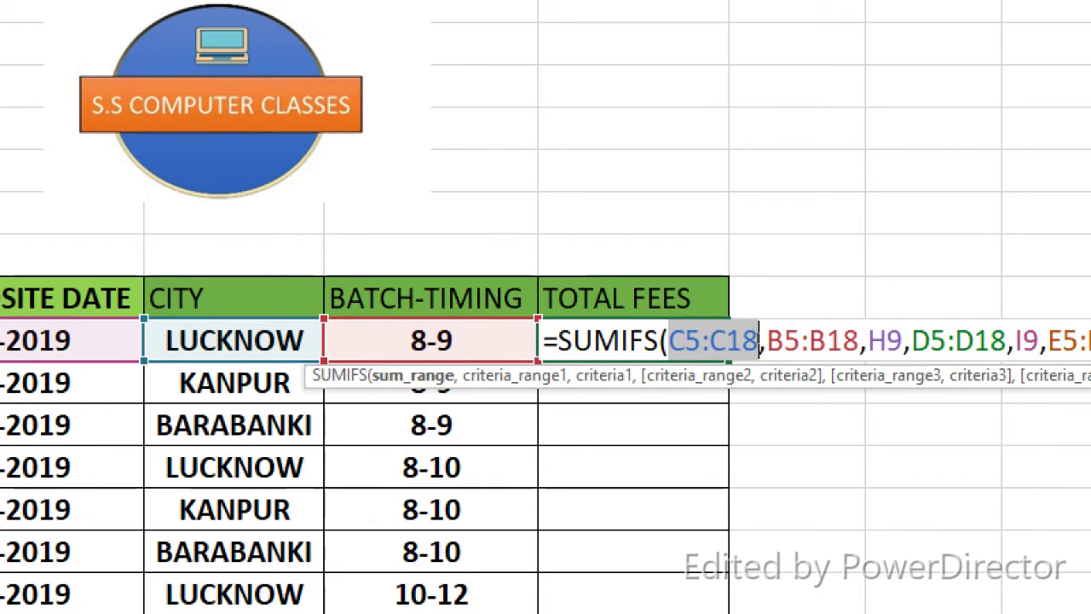
{"action": "key", "text": "F4"}
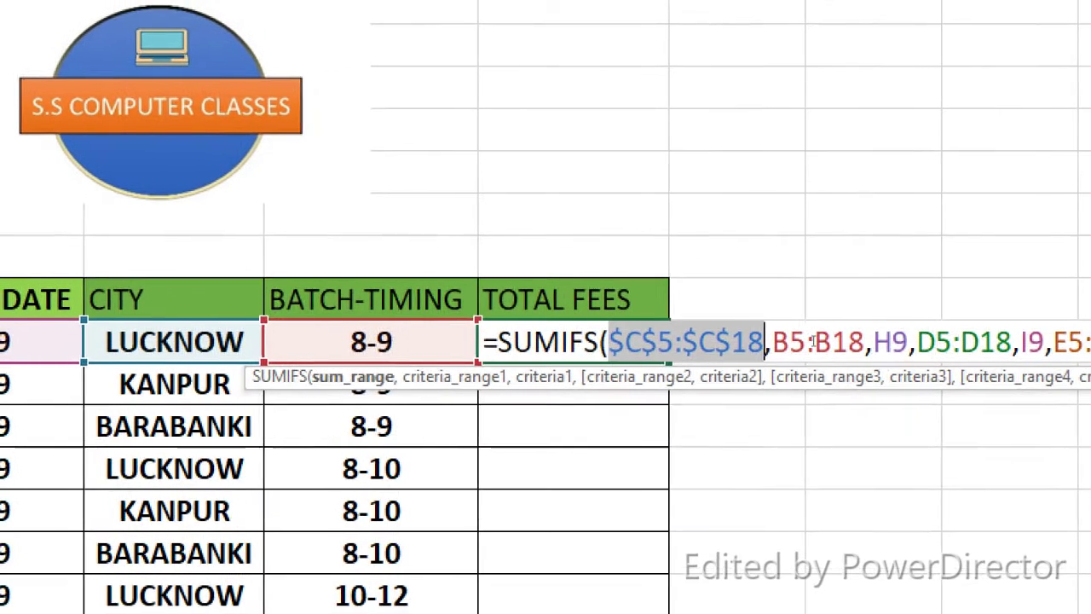
{"action": "left_click_drag", "start_coordinate": [792, 340], "coordinate": [883, 340]}
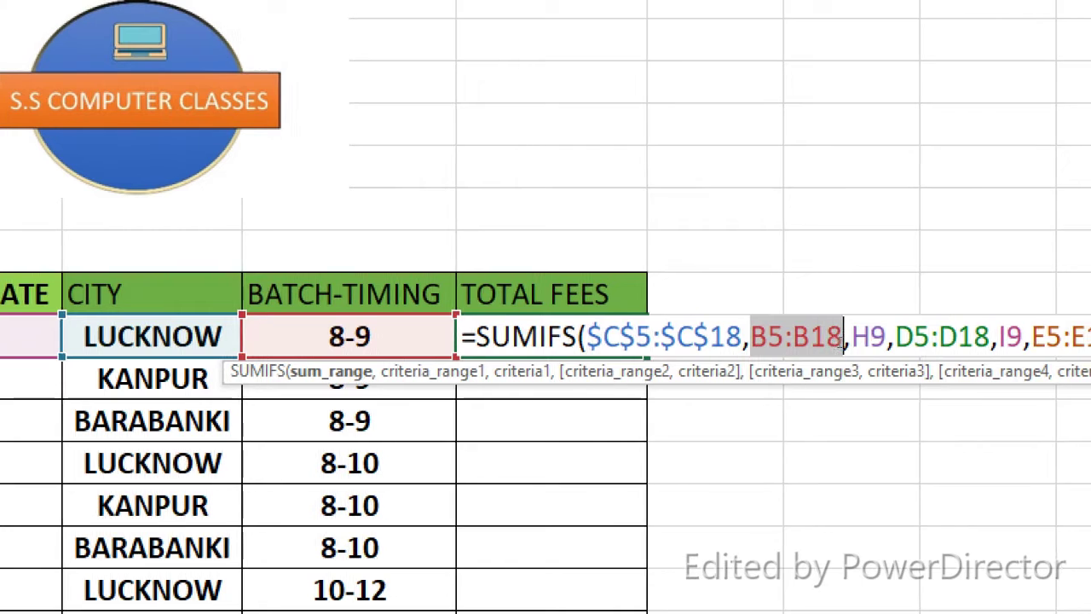
{"action": "key", "text": "F4"}
{"action": "left_click_drag", "start_coordinate": [880, 340], "coordinate": [973, 340]}
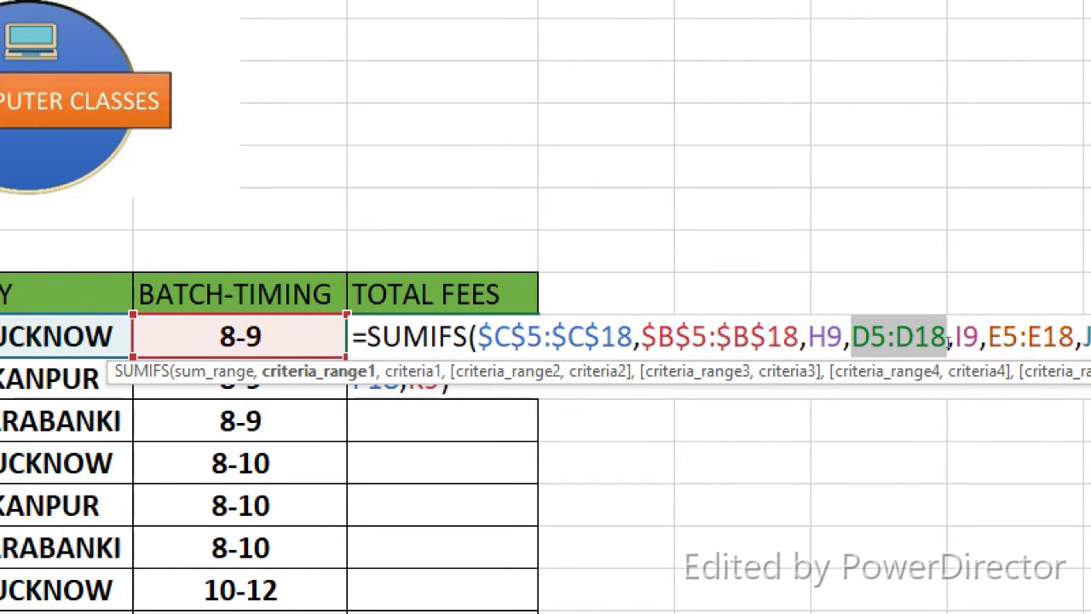
{"action": "key", "text": "F4"}
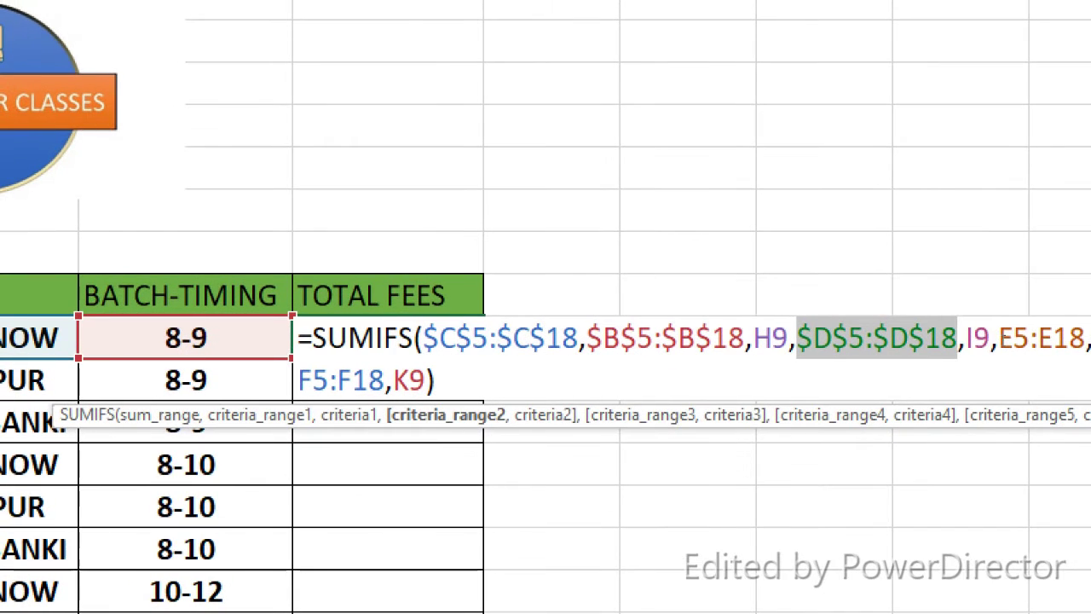
{"action": "left_click_drag", "start_coordinate": [960, 337], "coordinate": [1047, 336]}
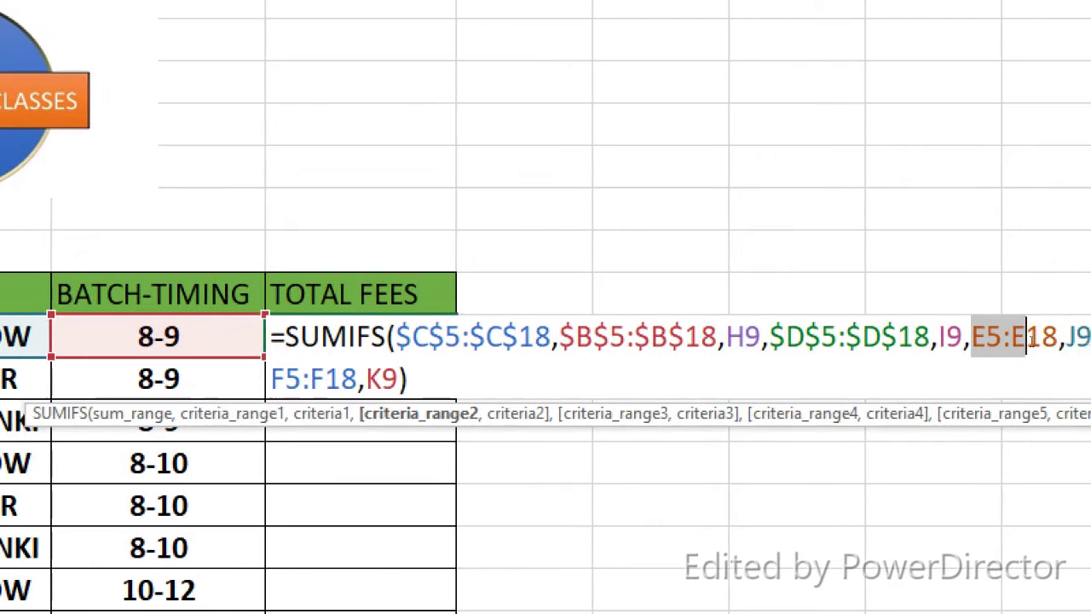
{"action": "key", "text": "F4"}
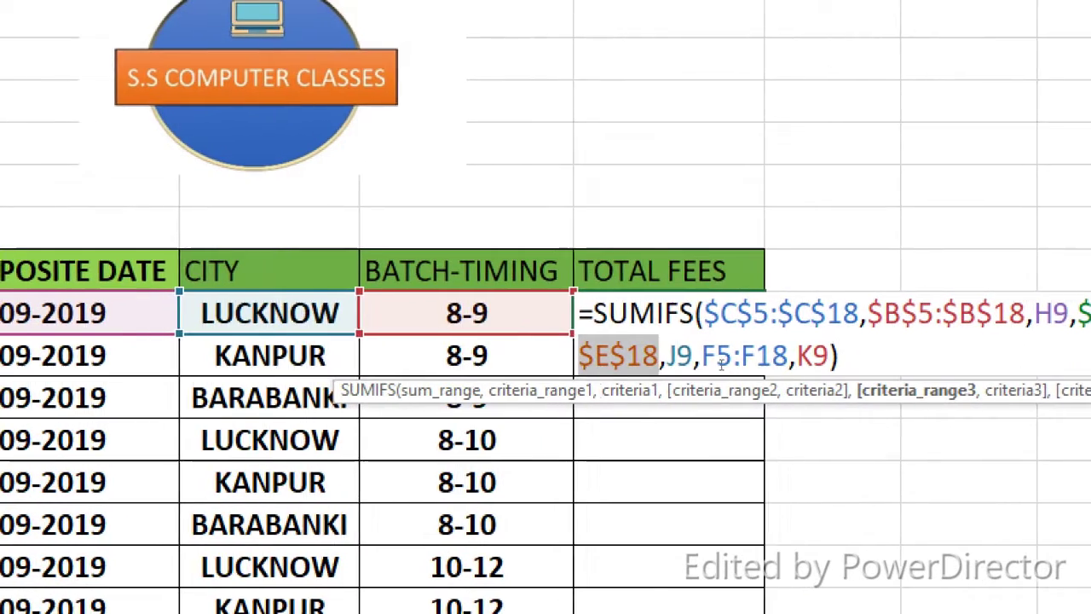
{"action": "left_click_drag", "start_coordinate": [702, 357], "coordinate": [788, 357]}
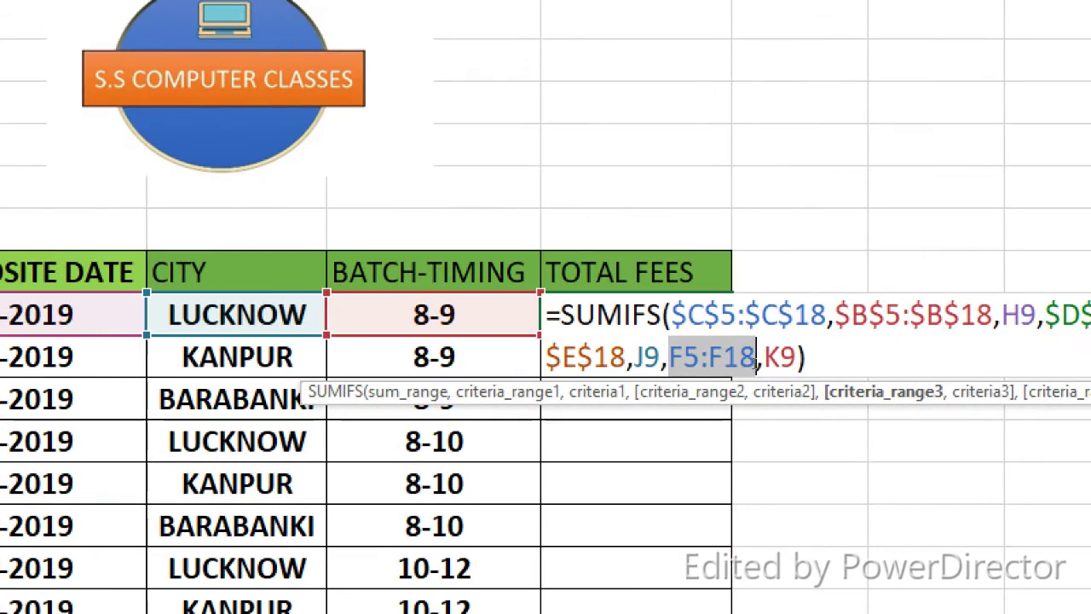
{"action": "key", "text": "F4"}
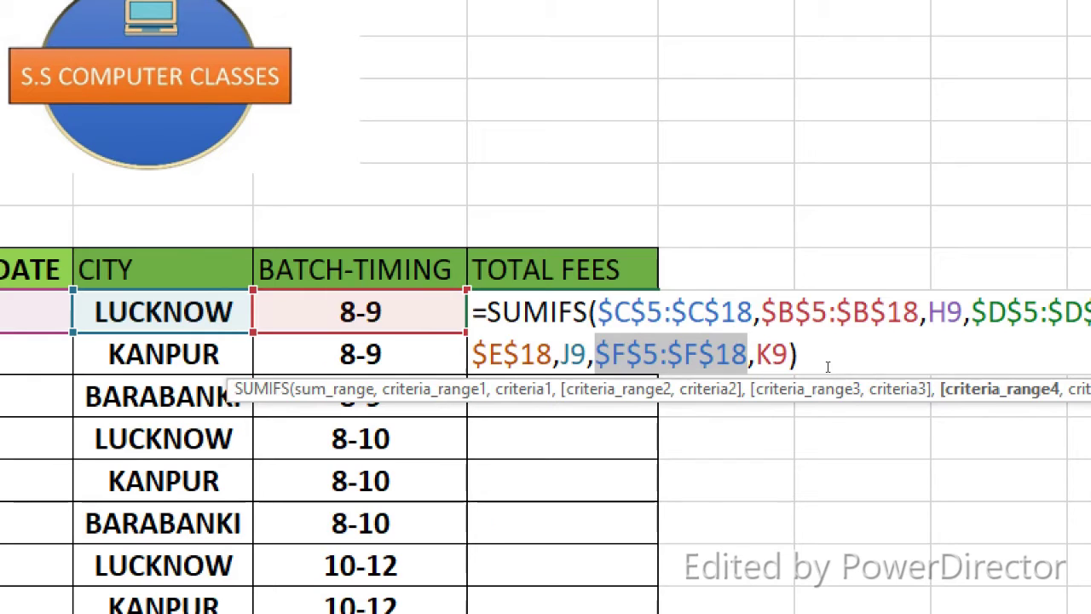
{"action": "key", "text": "Return"}
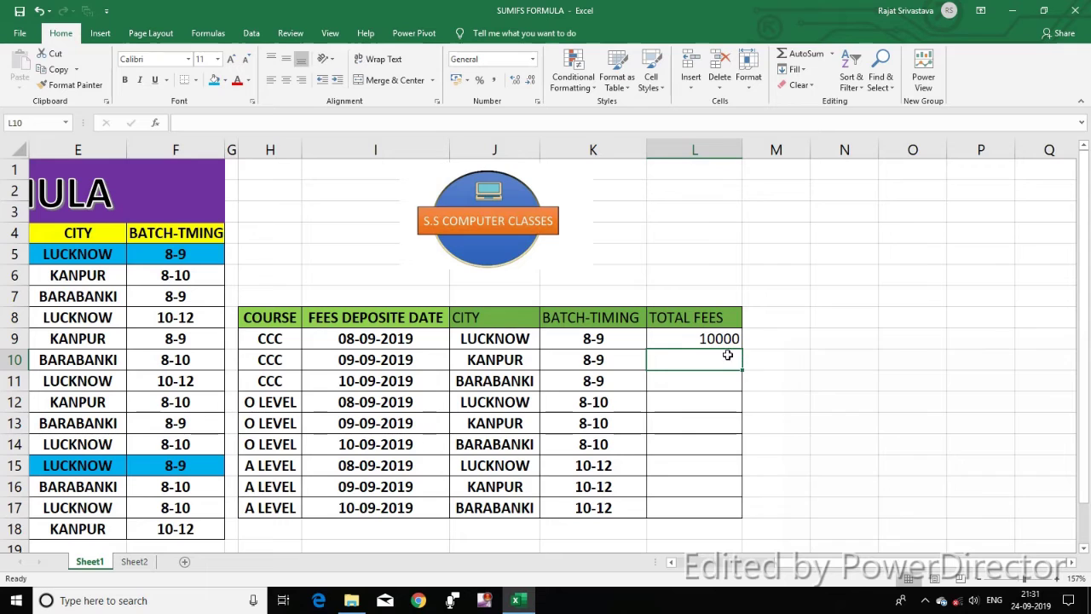
- Fill the L9 formula down to L17, giving 10000, 5000, 5000, 0, 46000, 23000, 70000, 0, 0
{"action": "left_click", "coordinate": [718, 338]}
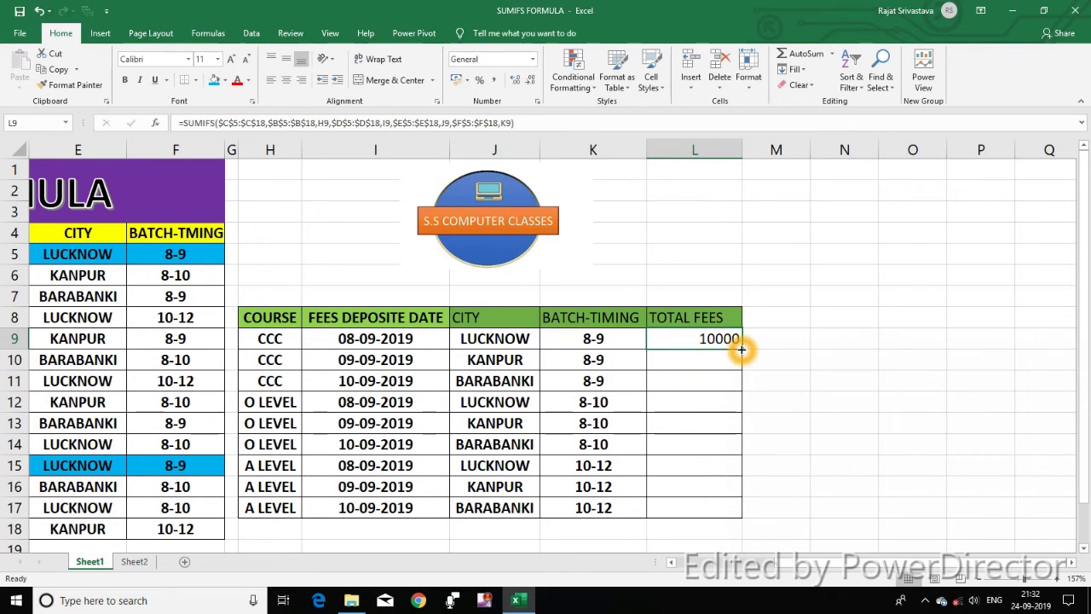
{"action": "left_click_drag", "start_coordinate": [742, 348], "coordinate": [738, 515]}
{"action": "left_click", "coordinate": [818, 484]}
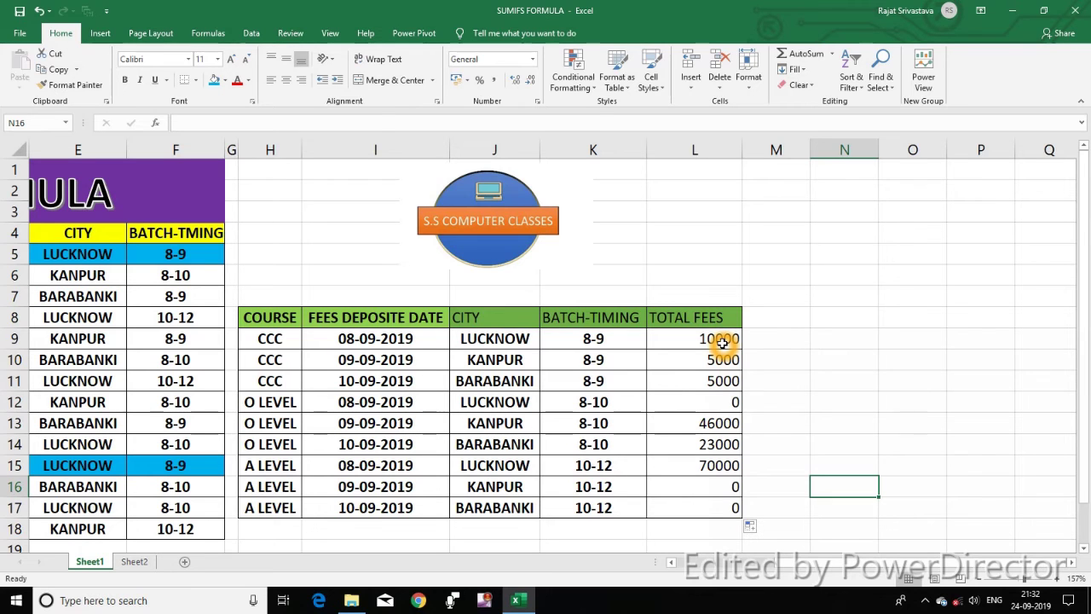
{"action": "left_click", "coordinate": [769, 402]}
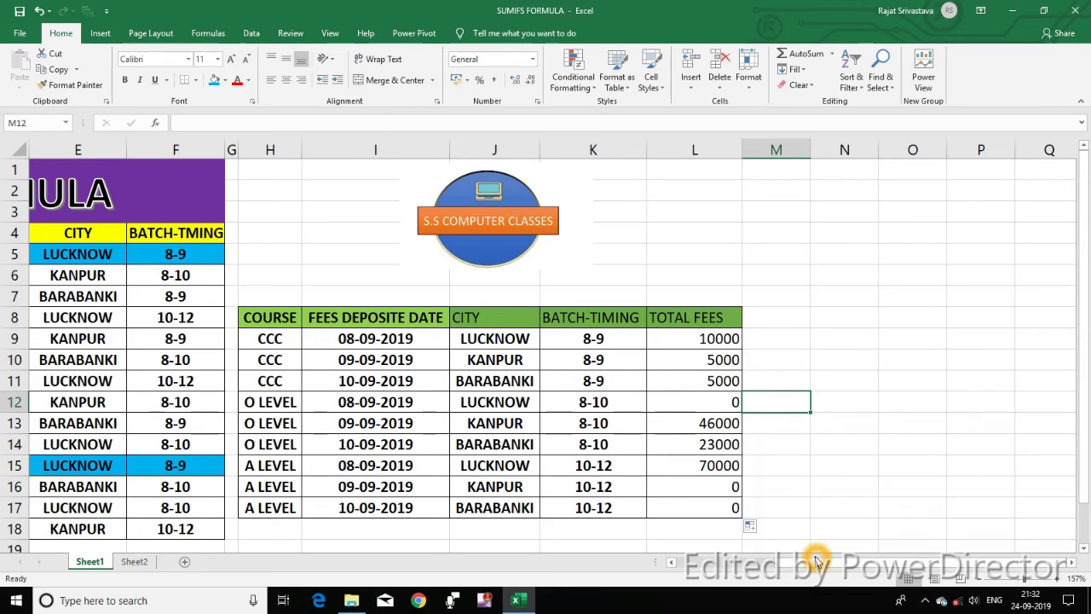
{"action": "left_click_drag", "start_coordinate": [813, 565], "coordinate": [737, 569]}
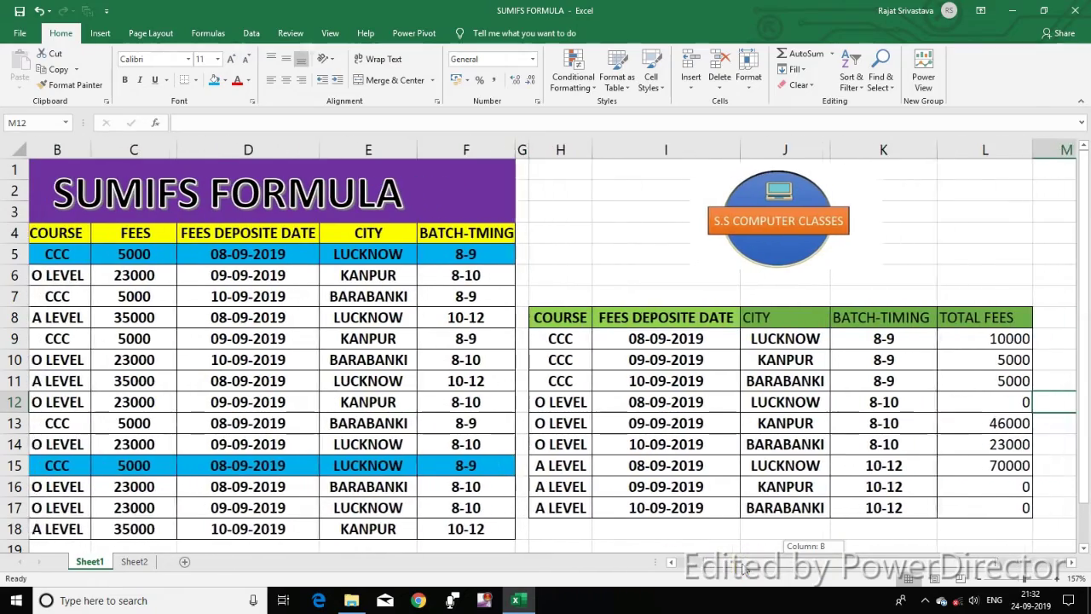
{"action": "left_click_drag", "start_coordinate": [737, 569], "coordinate": [780, 567]}
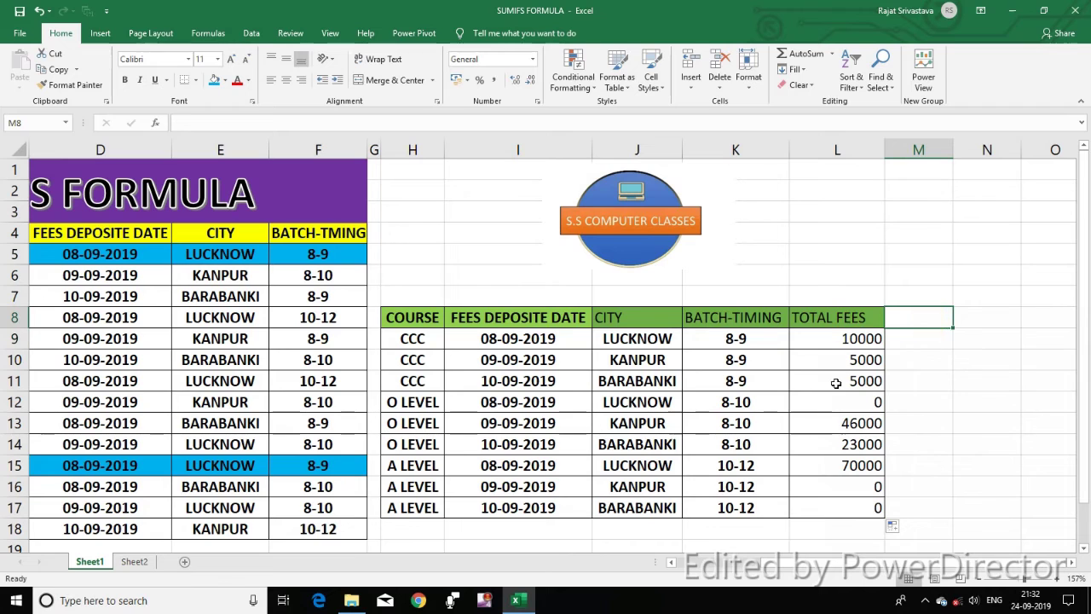
{"action": "left_click", "coordinate": [844, 336]}
{"action": "left_click", "coordinate": [806, 507]}
{"action": "left_click", "coordinate": [822, 546]}
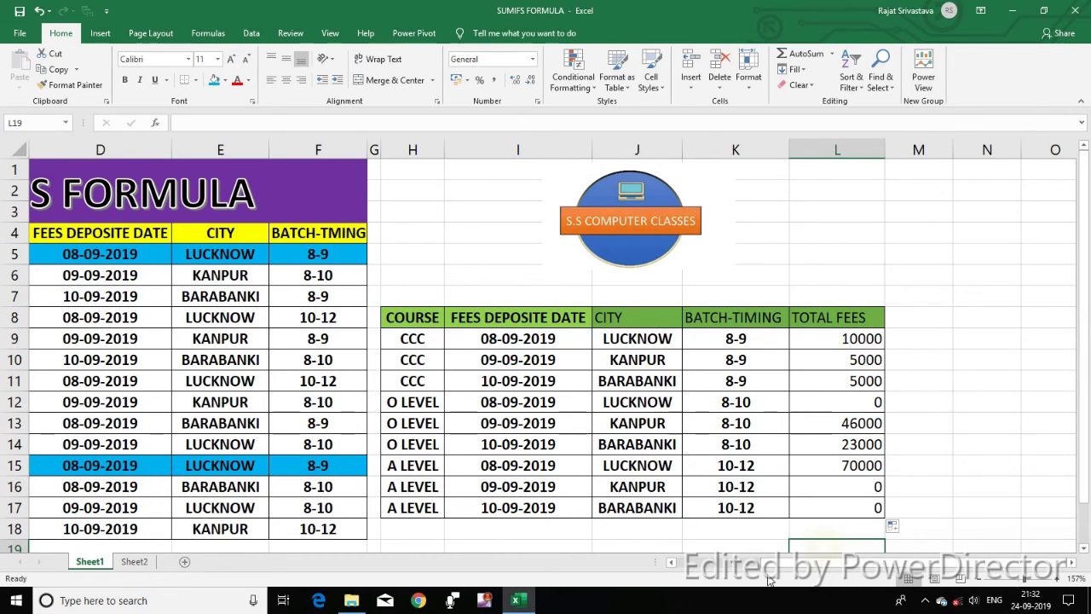
{"action": "left_click_drag", "start_coordinate": [770, 565], "coordinate": [723, 567]}
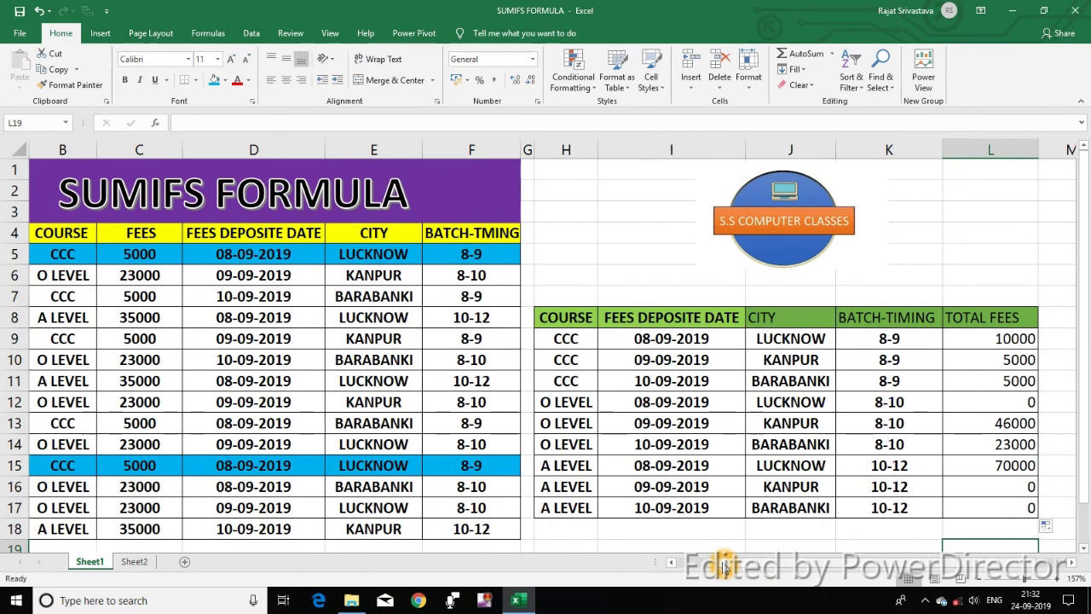